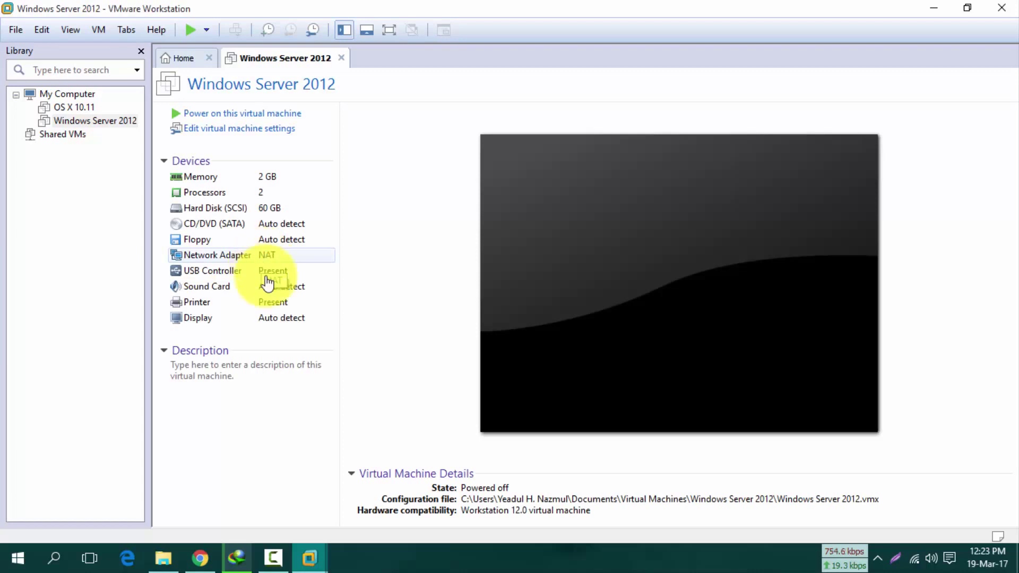
# Step: Close the Windows Server 2012 tab and start creating a new virtual machine with the Typical (recommended) configuration
pyautogui.click(341, 58)
pyautogui.click(366, 186)
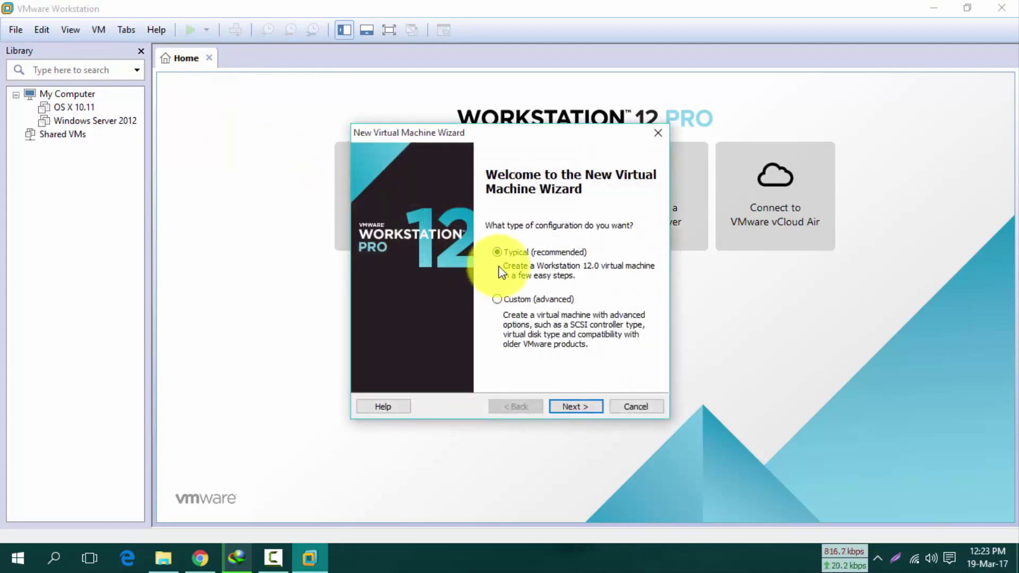
pyautogui.click(590, 406)
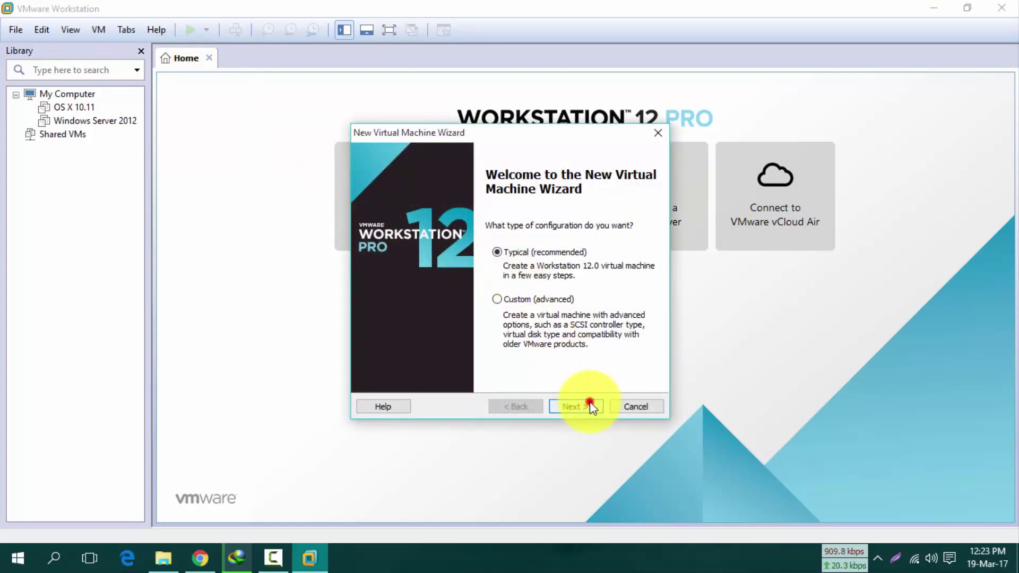
# Step: Choose ubuntu-16.04-desktop-amd64.iso from the Ubunto folder as the installer disc image and continue
pyautogui.click(616, 304)
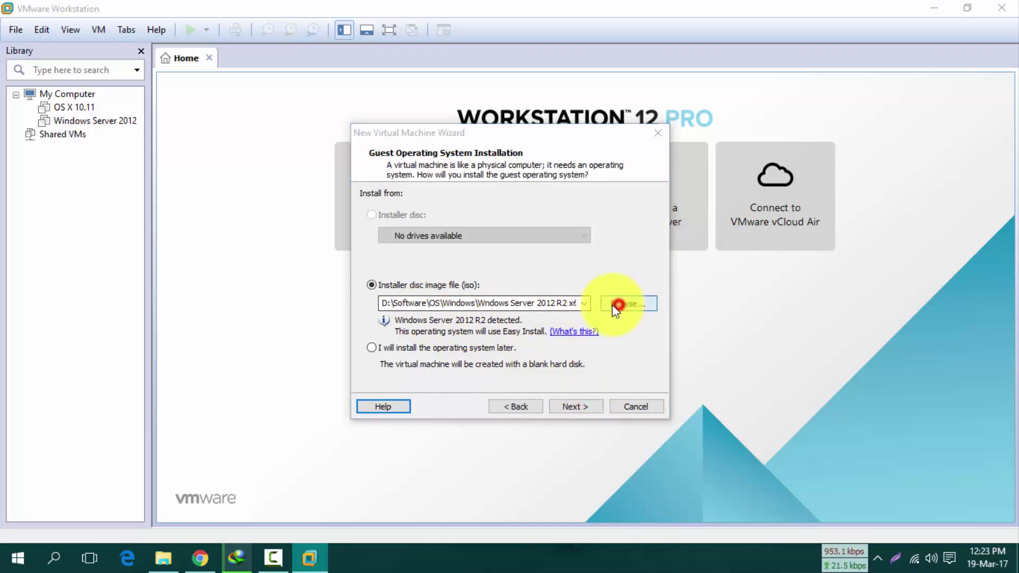
pyautogui.click(537, 247)
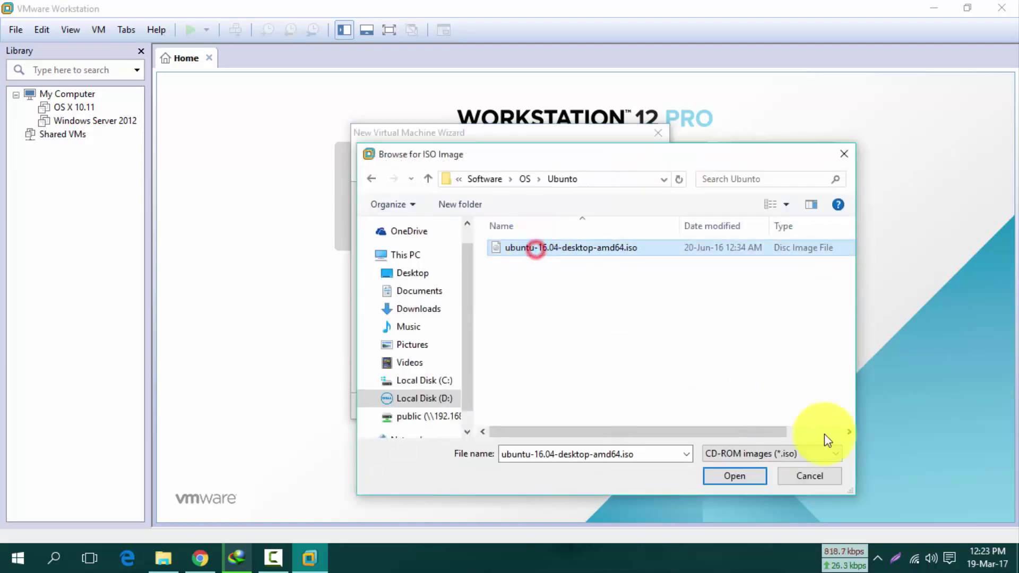
pyautogui.click(764, 476)
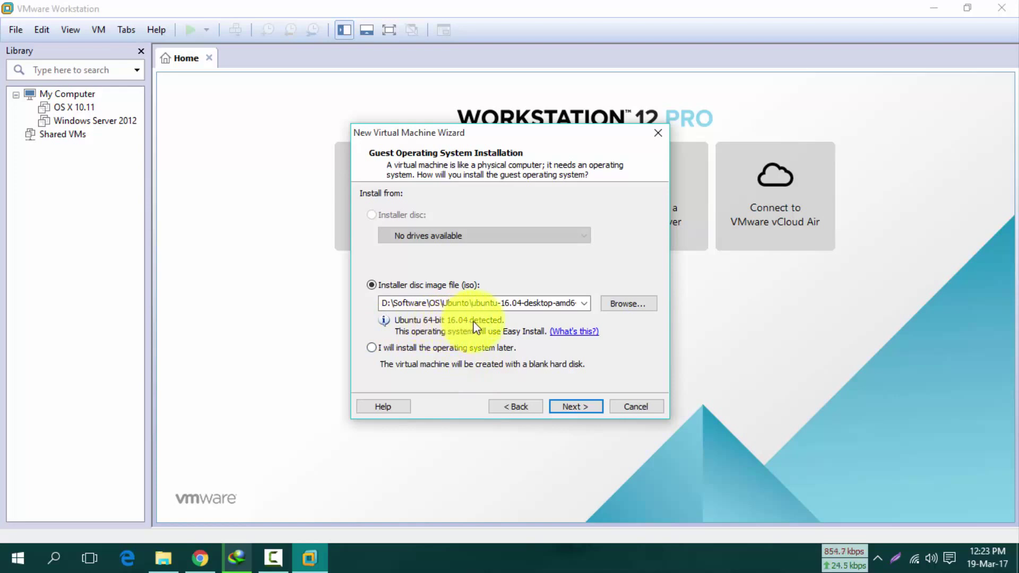
pyautogui.click(559, 405)
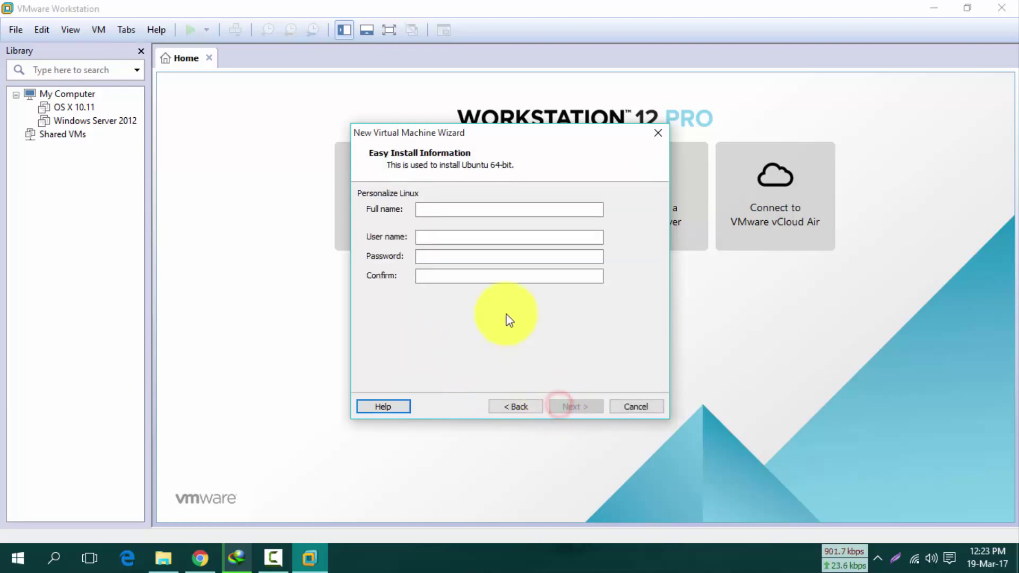
# Step: Fill in the account holder's full name and user name in the Easy Install information
pyautogui.click(433, 210)
pyautogui.click(430, 233)
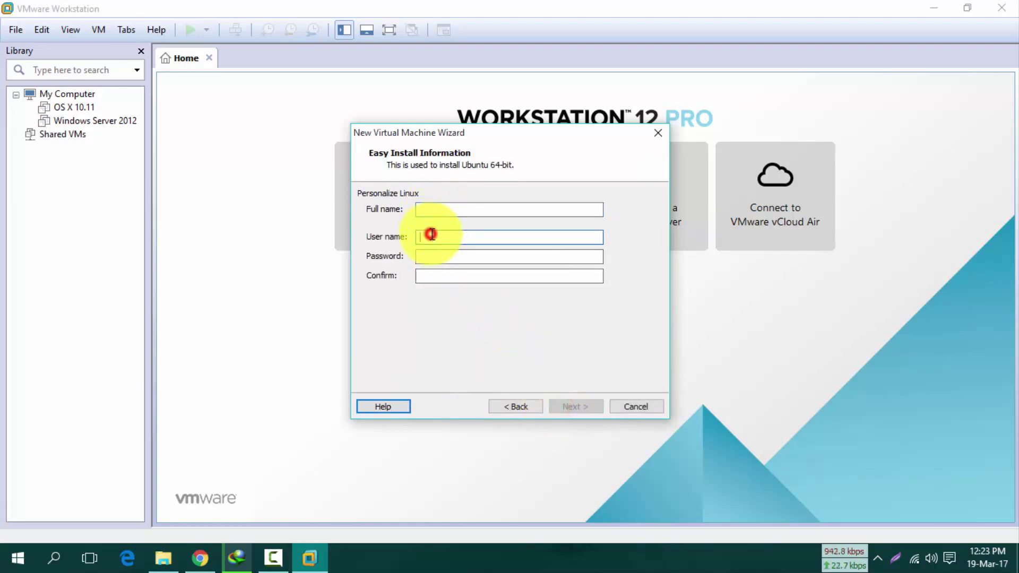
pyautogui.click(428, 209)
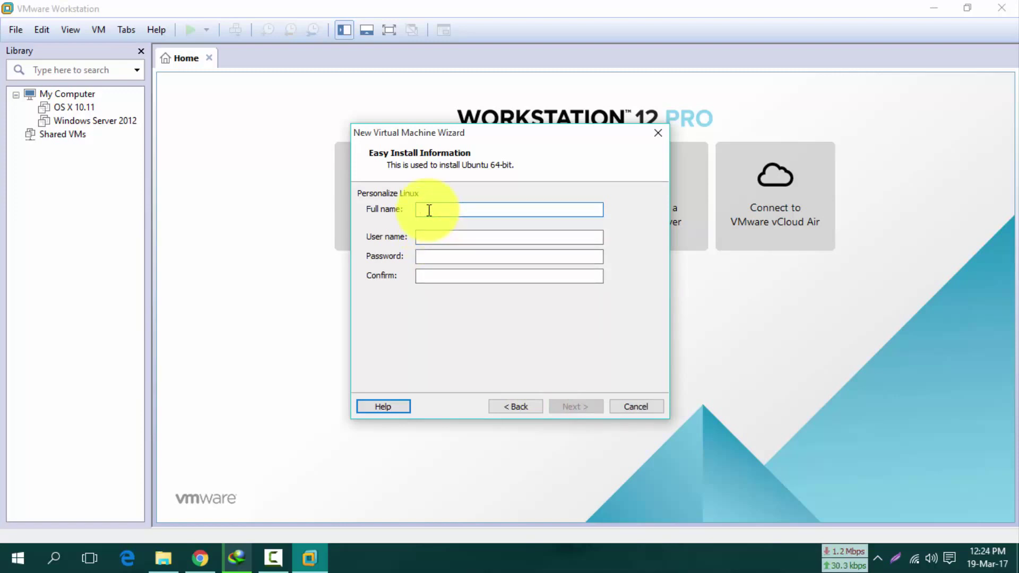
pyautogui.write('Yeadul H. Nazmul')
pyautogui.press('Tab')
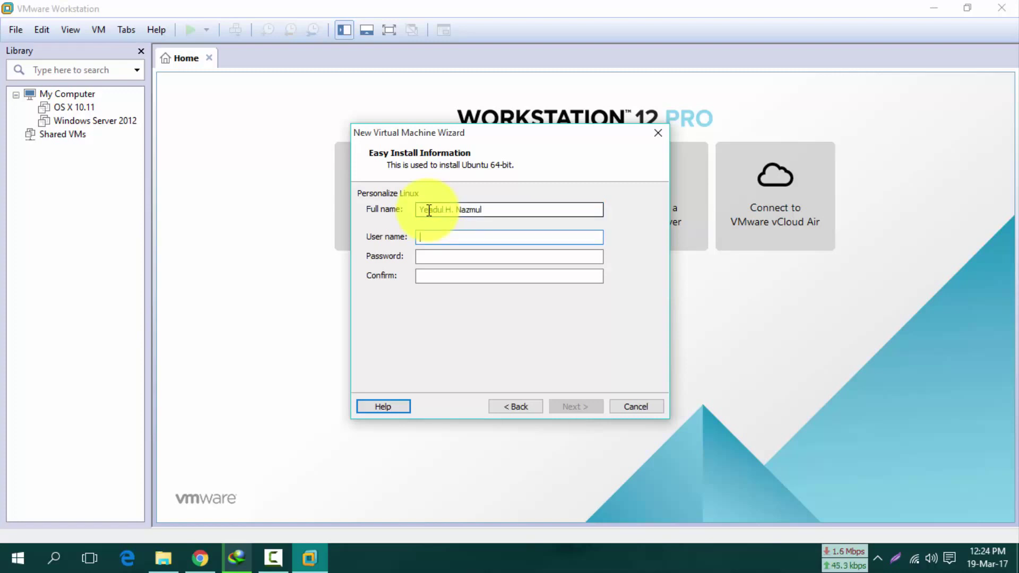
pyautogui.click(450, 237)
pyautogui.write('yeadul')
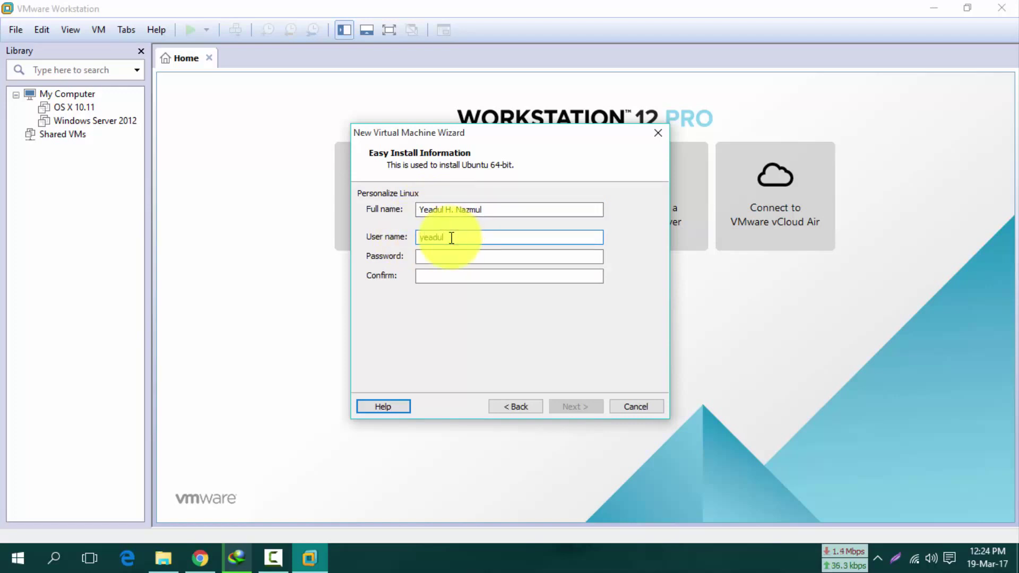
pyautogui.write('92')
# Step: Enter the Linux account password, repeat it in the Confirm field, and continue
pyautogui.press('Tab')
pyautogui.write('••••••')
pyautogui.press('Tab')
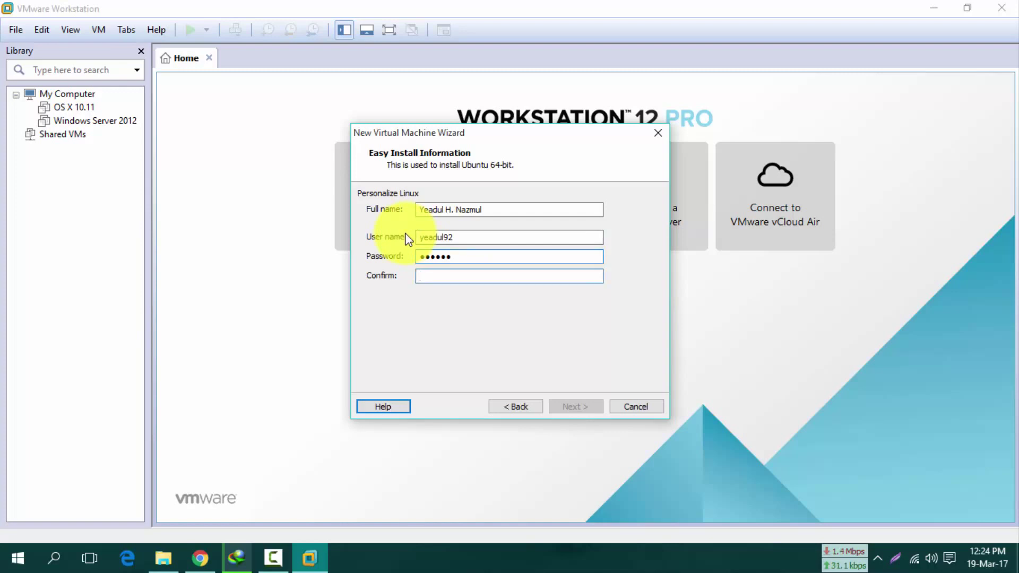
pyautogui.write('••••••')
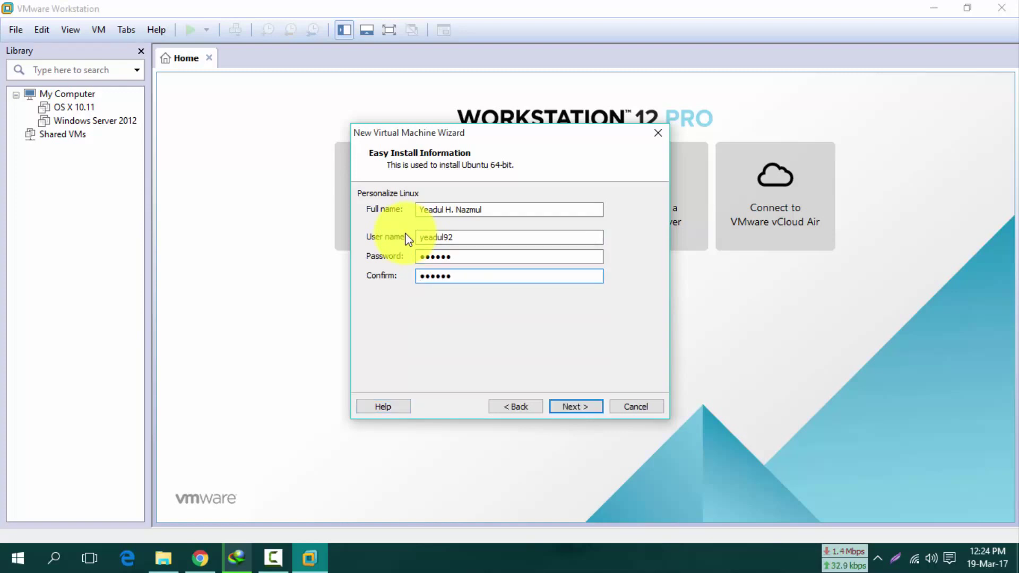
pyautogui.click(566, 407)
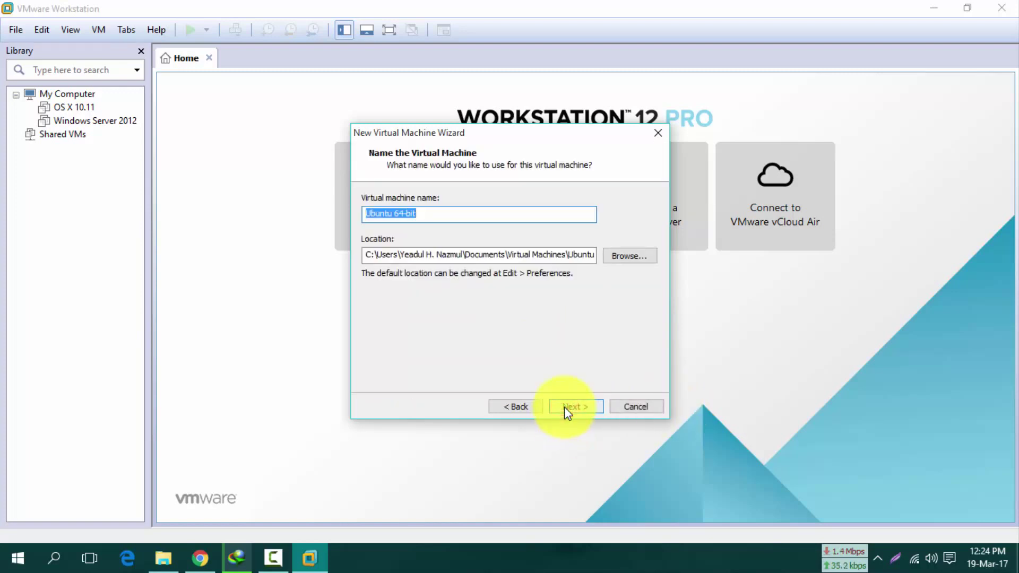
# Step: Accept Ubuntu 64-bit as the virtual machine name along with the default storage location
pyautogui.click(419, 218)
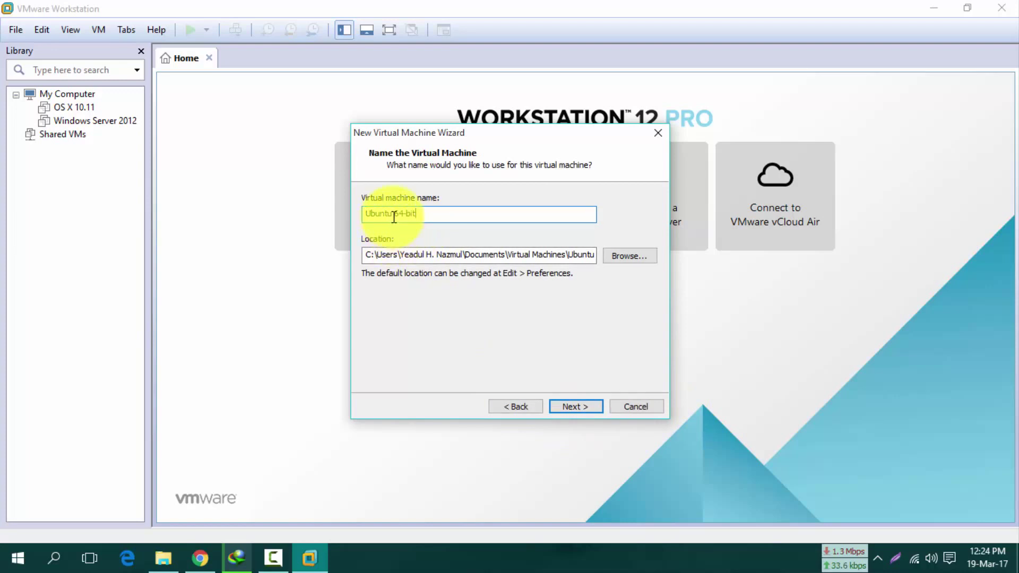
pyautogui.click(394, 215)
pyautogui.click(463, 214)
pyautogui.click(442, 217)
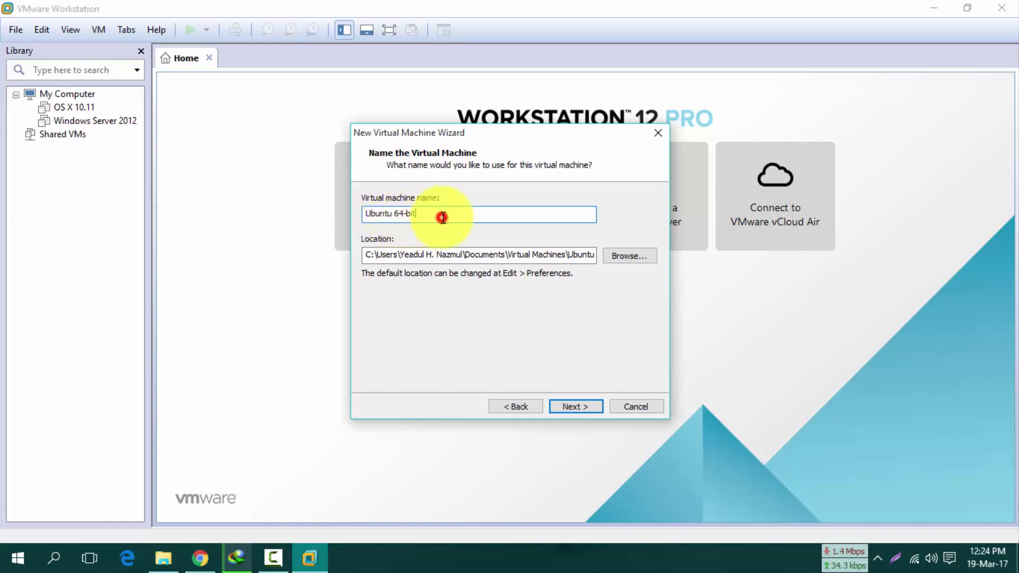
pyautogui.click(553, 404)
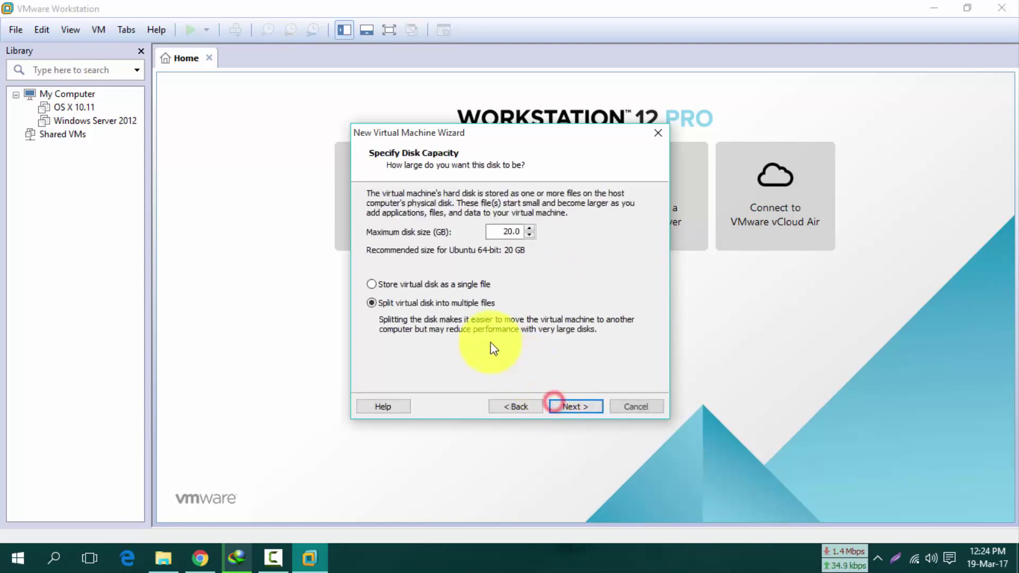
# Step: Accept a maximum disk size of 20 GB with the virtual disk split into multiple files
pyautogui.click(381, 286)
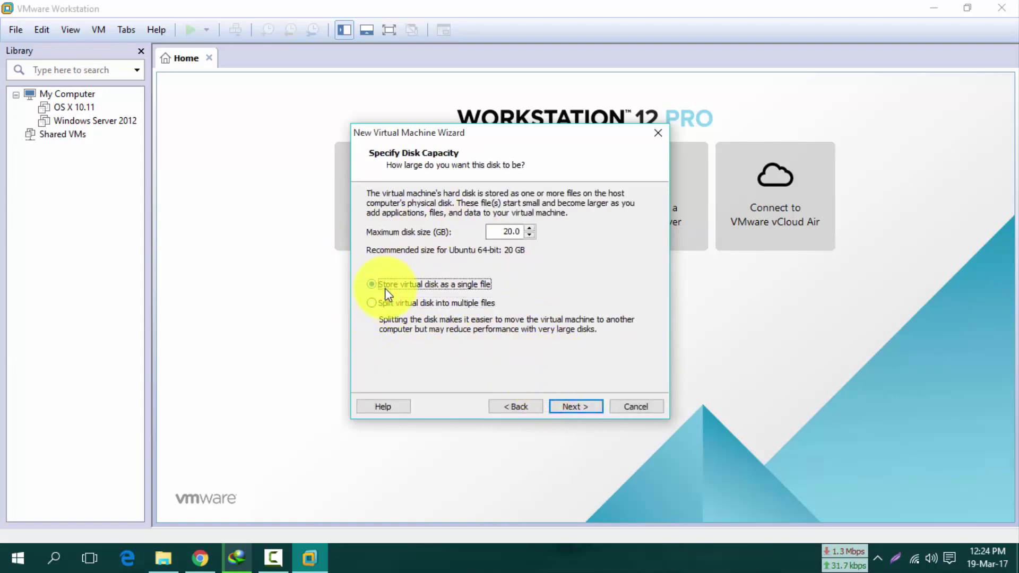
pyautogui.click(386, 302)
pyautogui.click(563, 405)
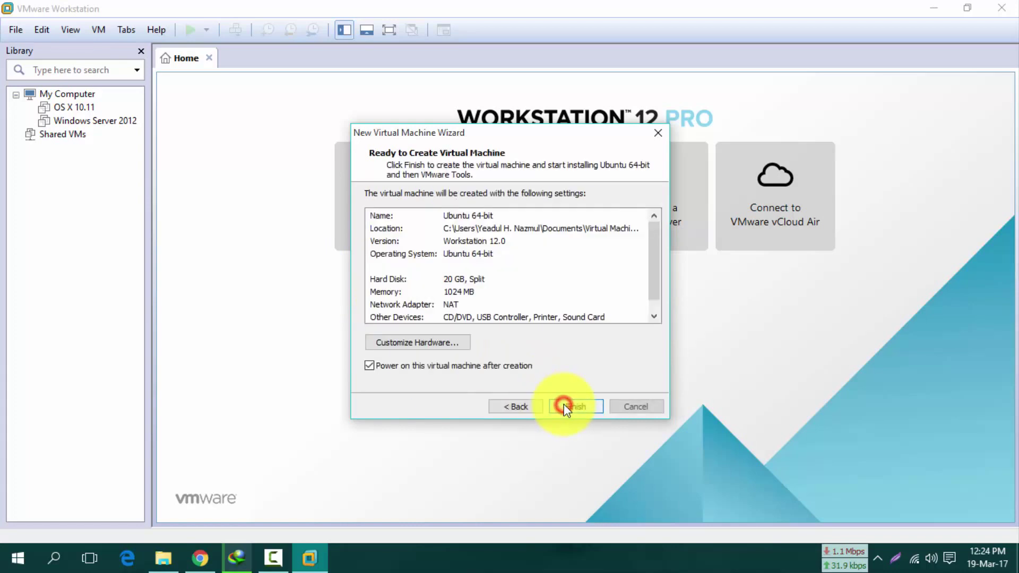
# Step: Customize the new machine's hardware by setting its memory to 2048 MB
pyautogui.click(403, 342)
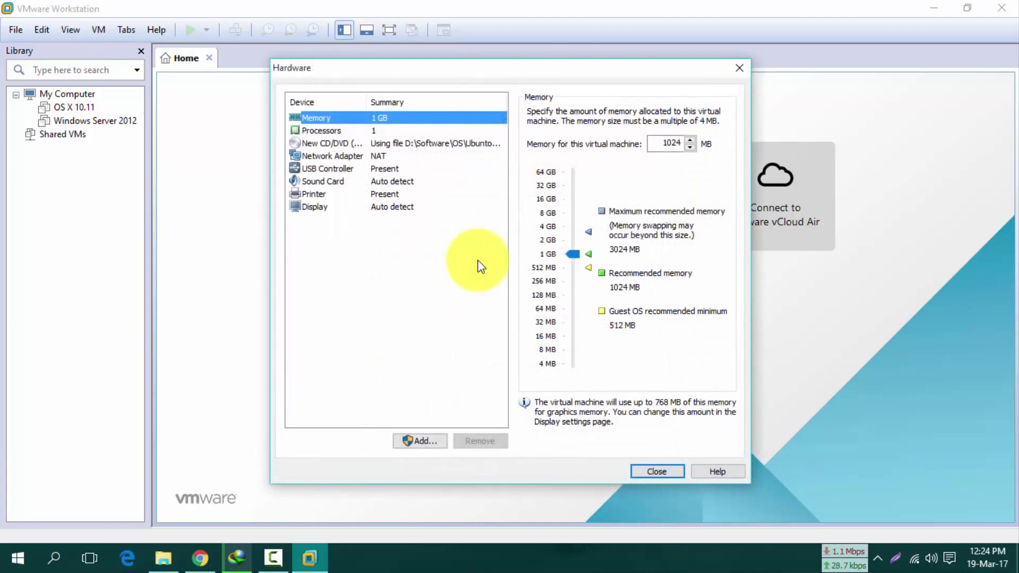
pyautogui.moveTo(680, 144); pyautogui.dragTo(650, 148)
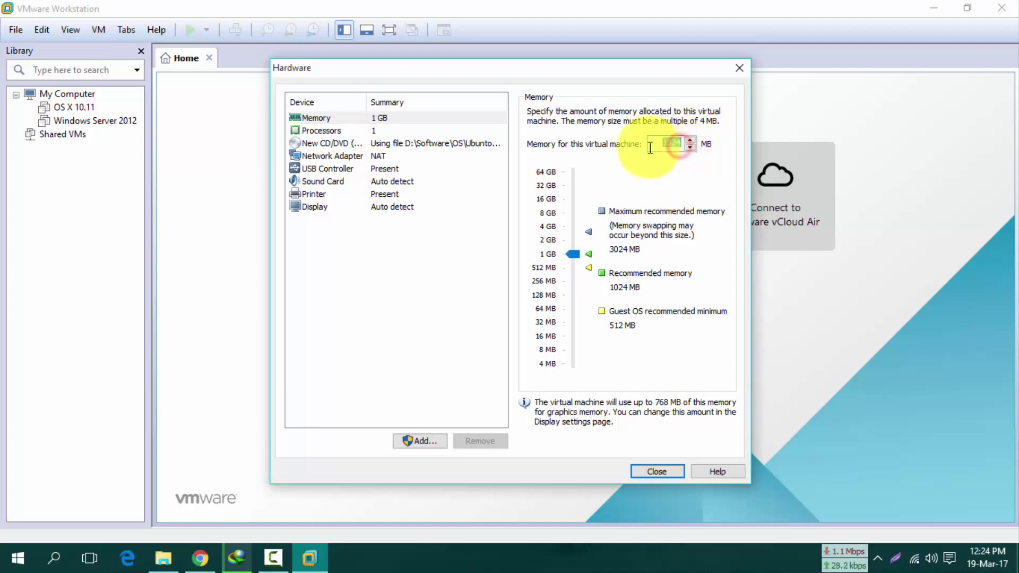
pyautogui.write('2048')
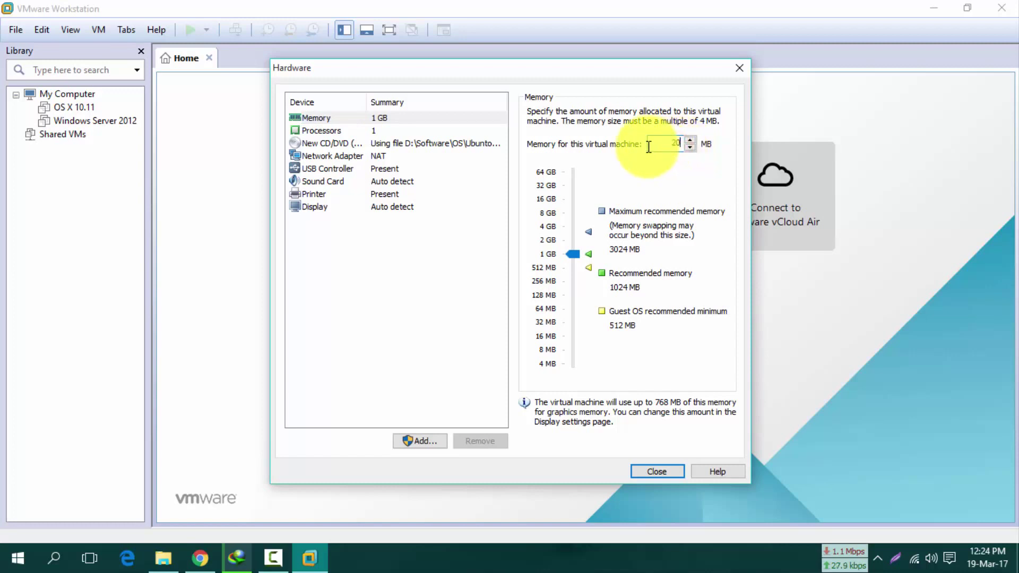
pyautogui.click(575, 378)
pyautogui.click(573, 378)
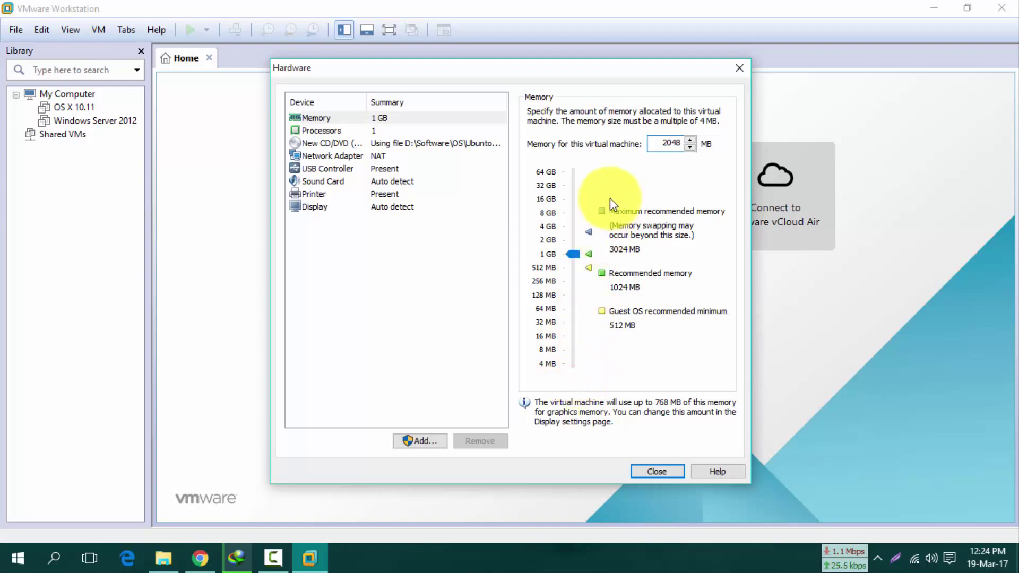
pyautogui.click(390, 289)
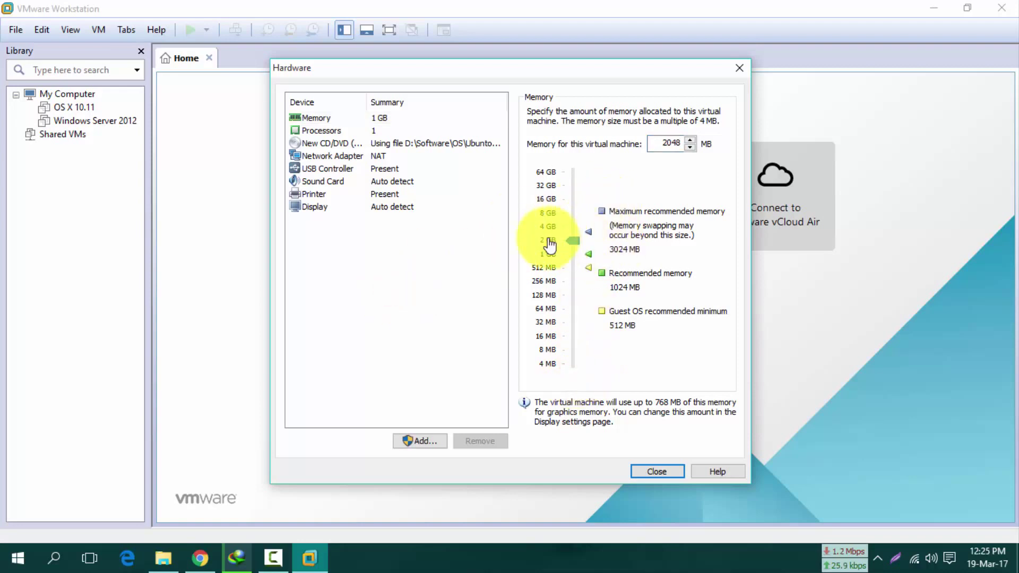
pyautogui.click(316, 118)
# Step: Set the number of cores per processor to 2
pyautogui.click(321, 132)
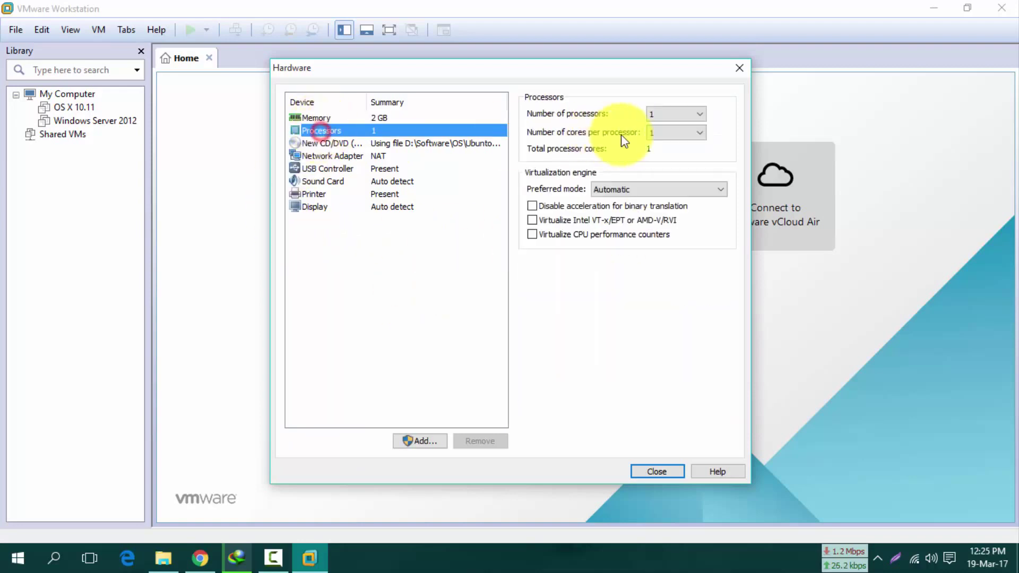
pyautogui.click(661, 133)
pyautogui.click(655, 153)
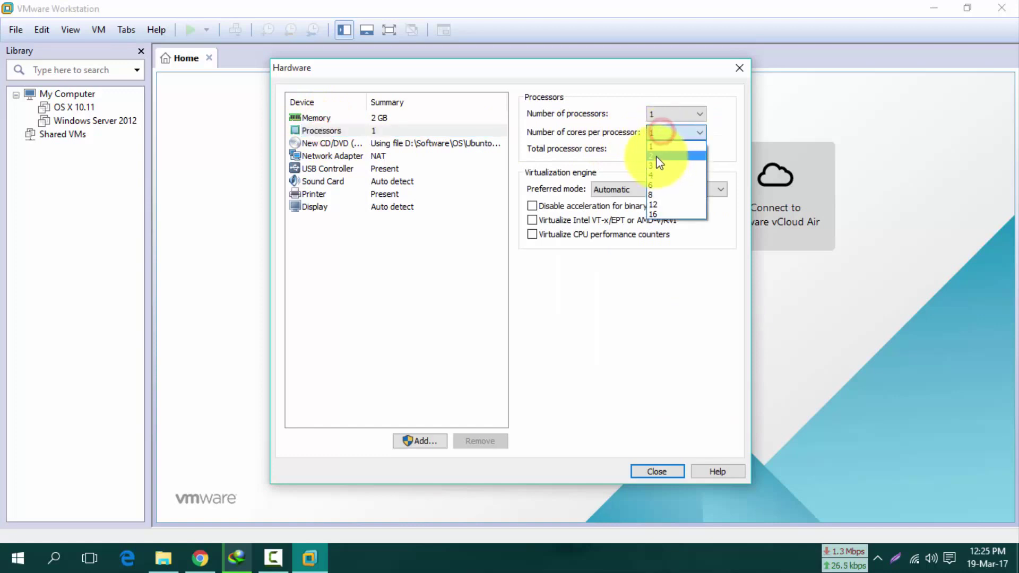
# Step: Review the CD/DVD, network adapter, USB controller, sound card, printer and display settings, including the graphics memory choices
pyautogui.click(320, 143)
pyautogui.click(322, 156)
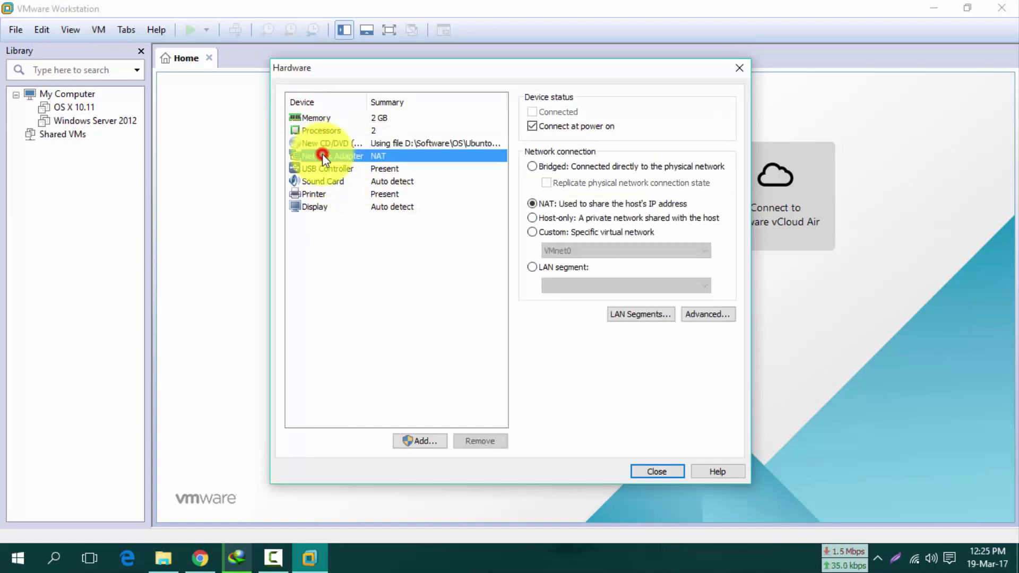
pyautogui.click(324, 169)
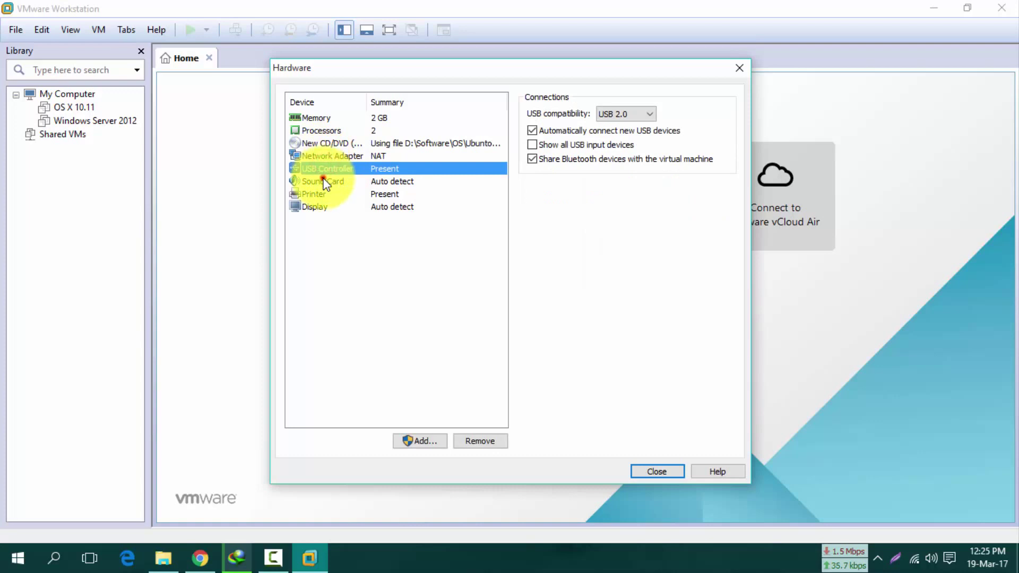
pyautogui.click(323, 182)
pyautogui.click(320, 194)
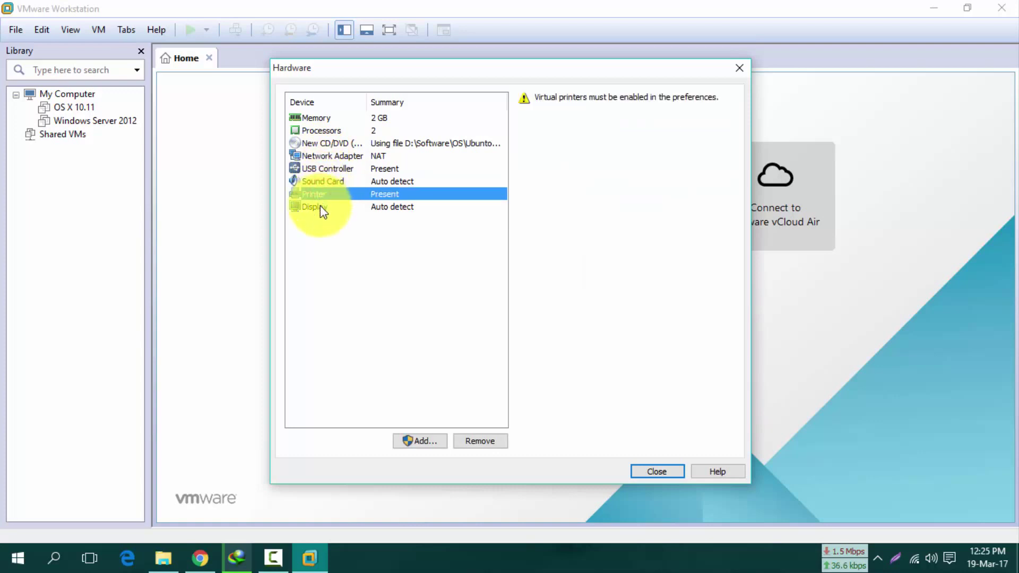
pyautogui.click(320, 206)
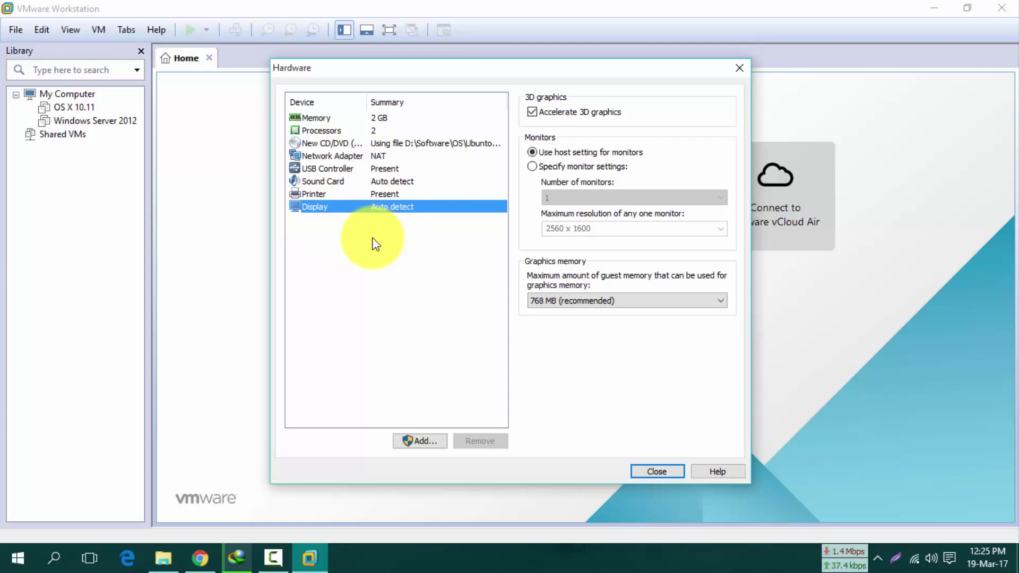
pyautogui.click(558, 300)
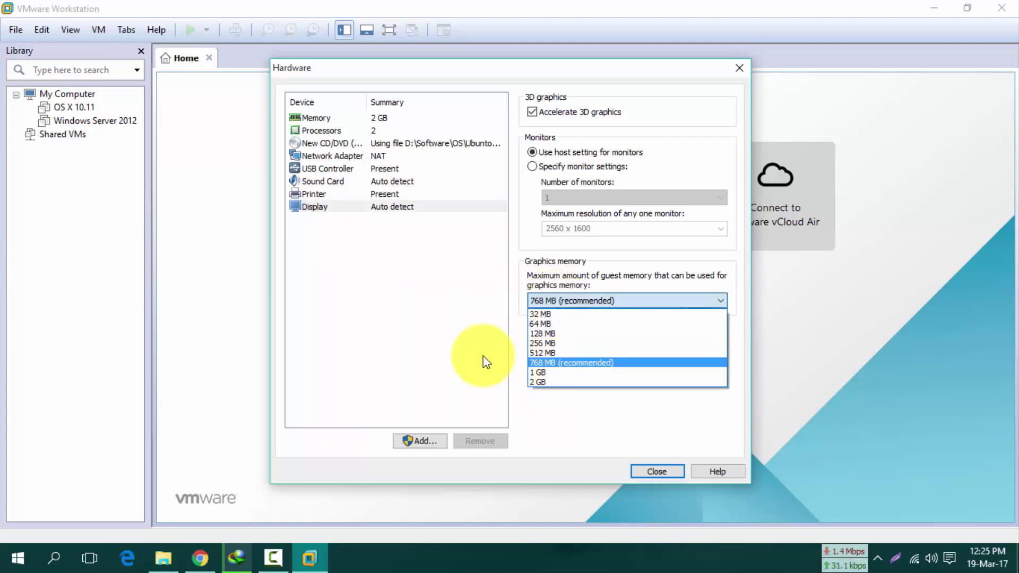
pyautogui.click(436, 332)
# Step: Finish creating the virtual machine with power-on after creation enabled, and show it in full screen
pyautogui.click(645, 471)
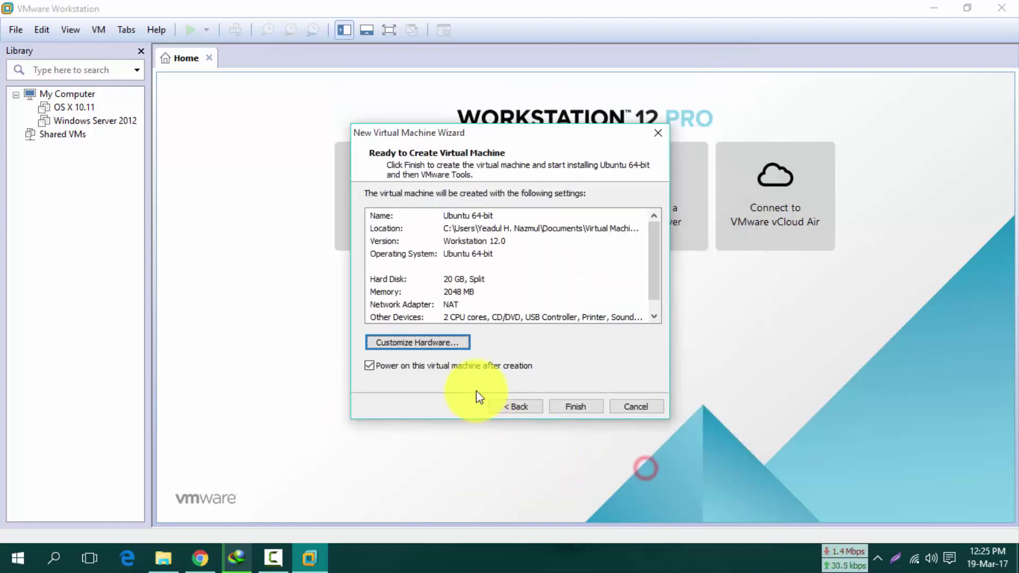
pyautogui.click(571, 413)
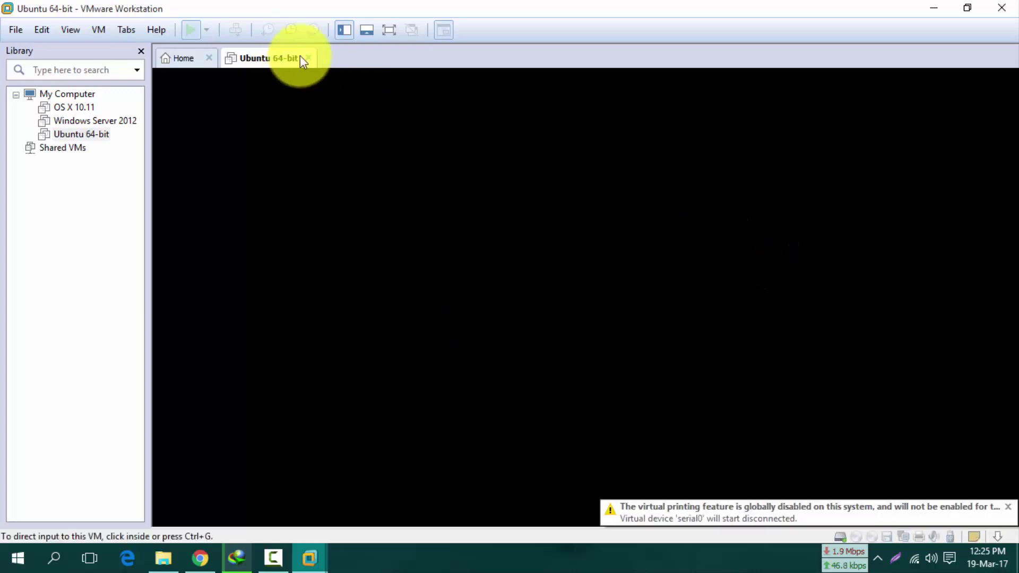
pyautogui.click(383, 33)
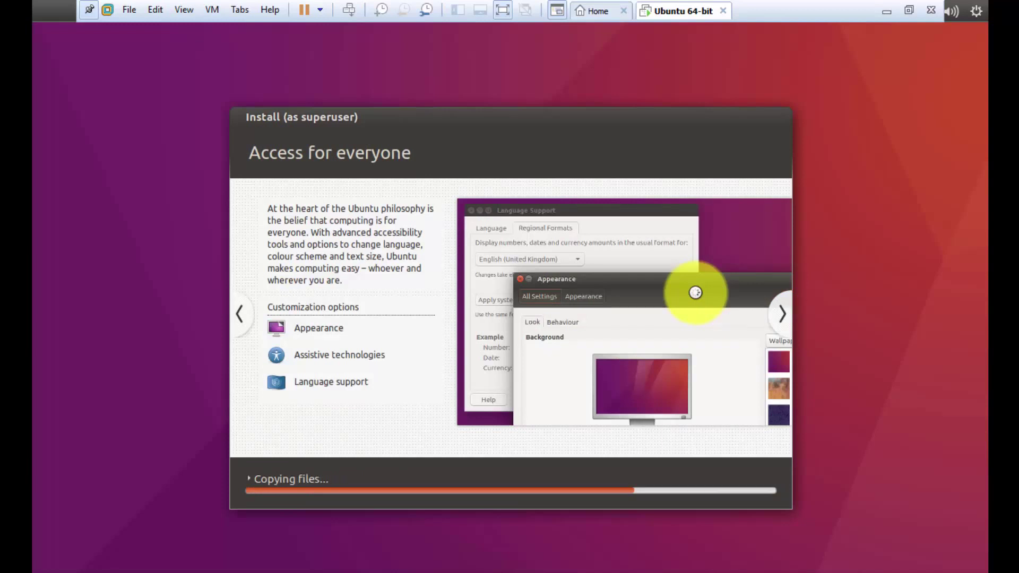
# Step: Once the Ubuntu installation has finished, enter the account password on the login screen and log in to the desktop
pyautogui.click(779, 304)
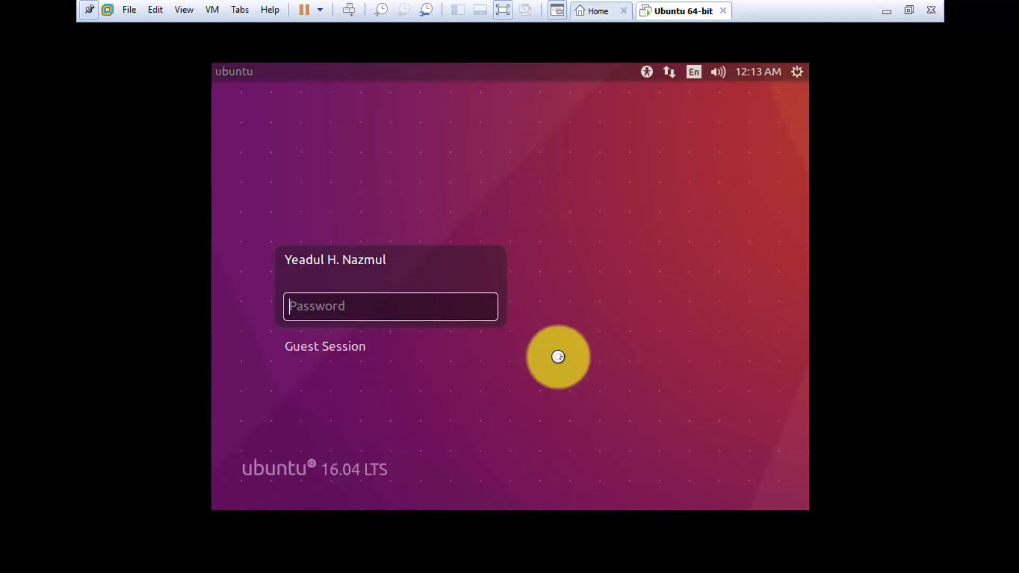
pyautogui.write('•••••')
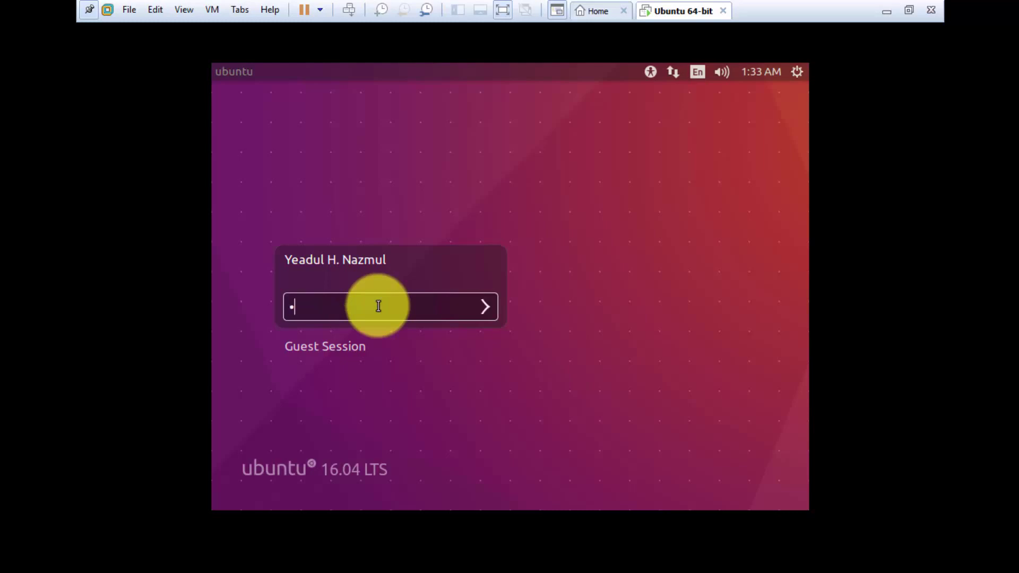
pyautogui.write('•')
pyautogui.press('Return')
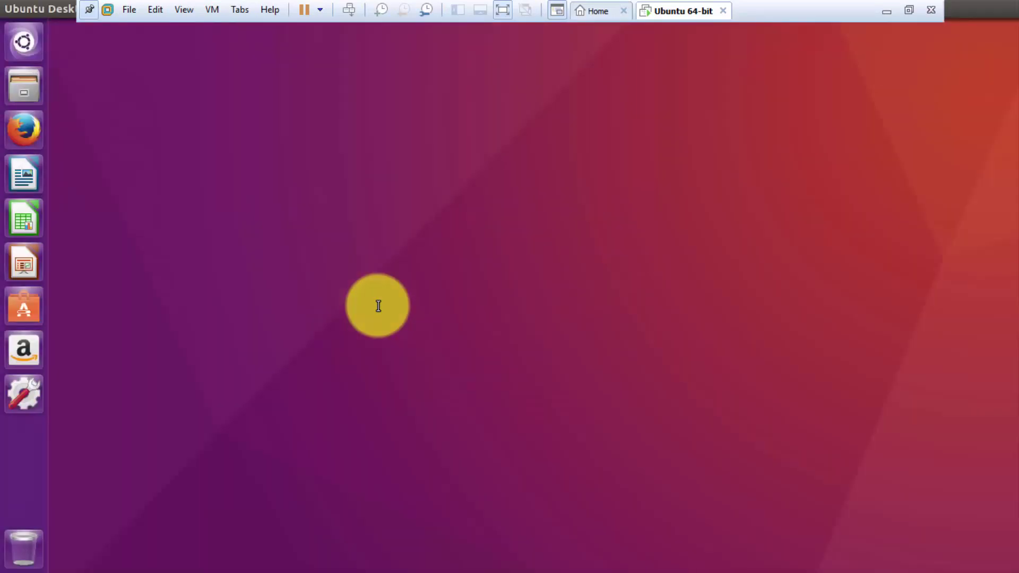
# Step: Examine the Ubuntu desktop's keyboard shortcuts overview, Dash search and desktop context menu, closing each one again
pyautogui.press('super')
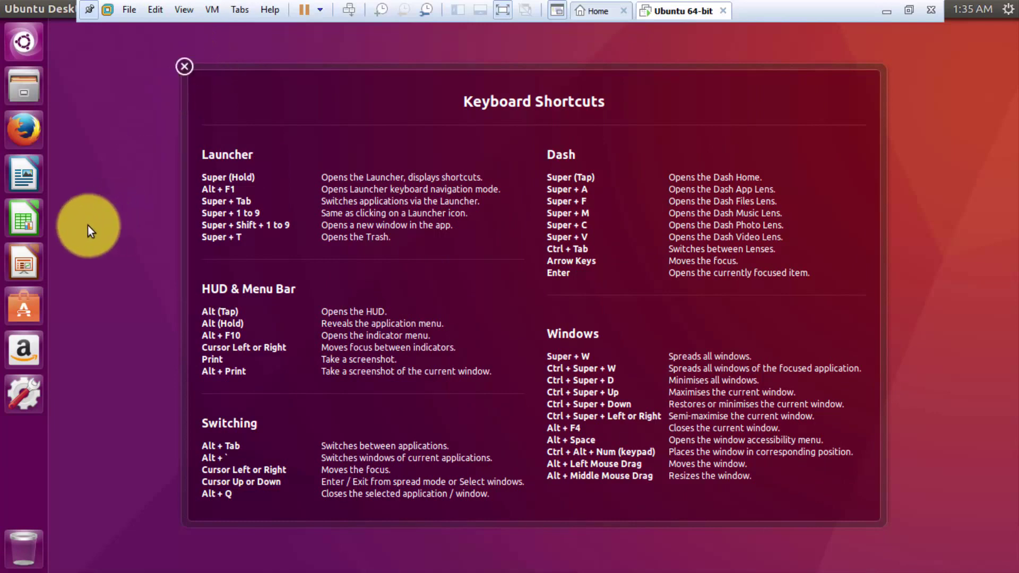
pyautogui.click(18, 50)
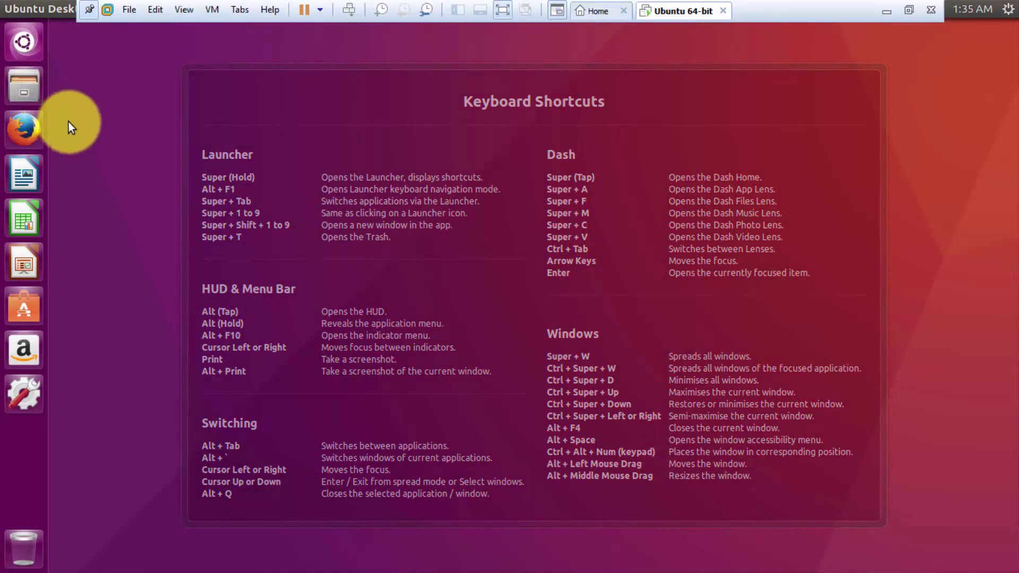
pyautogui.click(98, 117)
pyautogui.press('super')
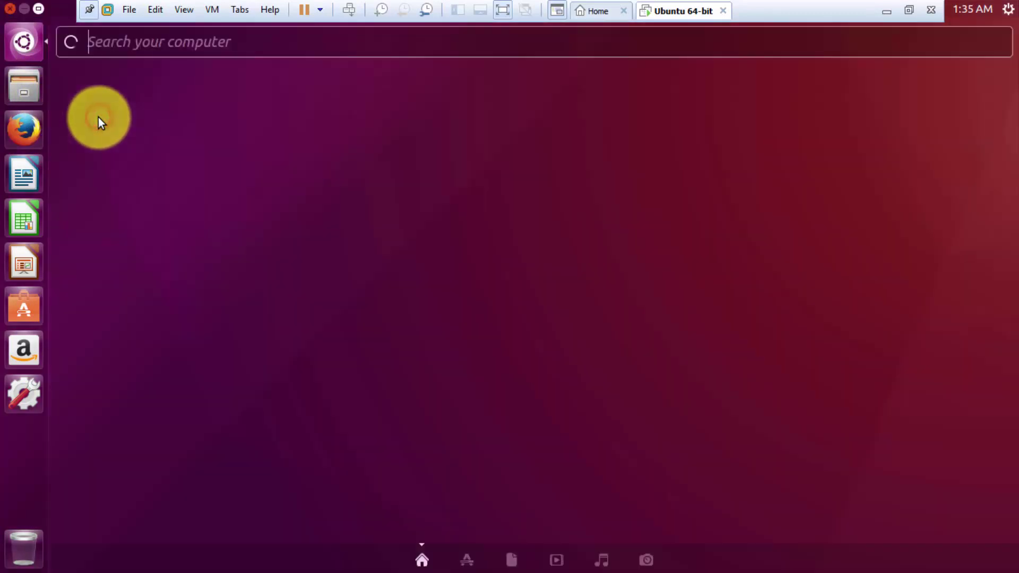
pyautogui.click(34, 46)
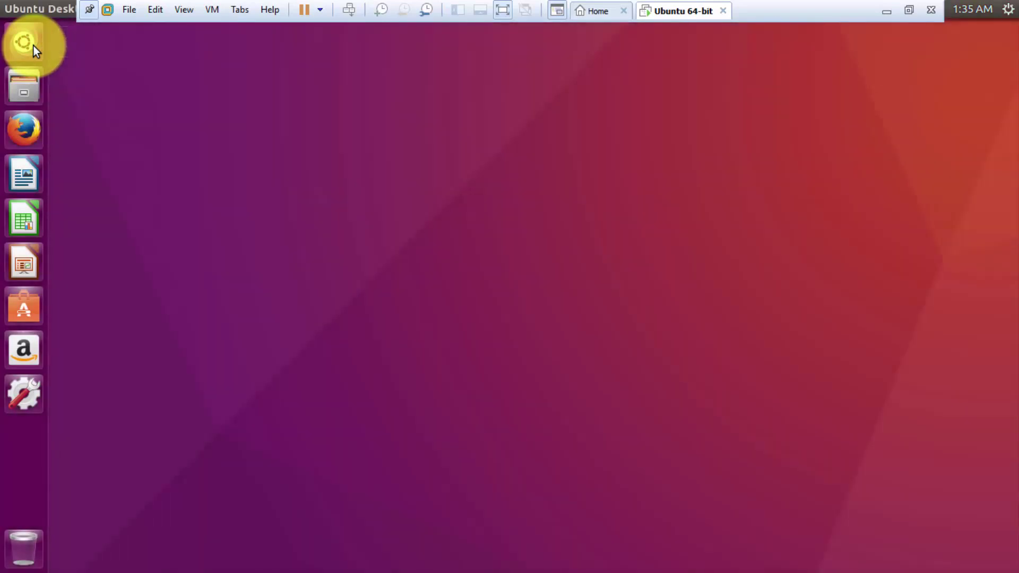
pyautogui.rightClick(251, 128)
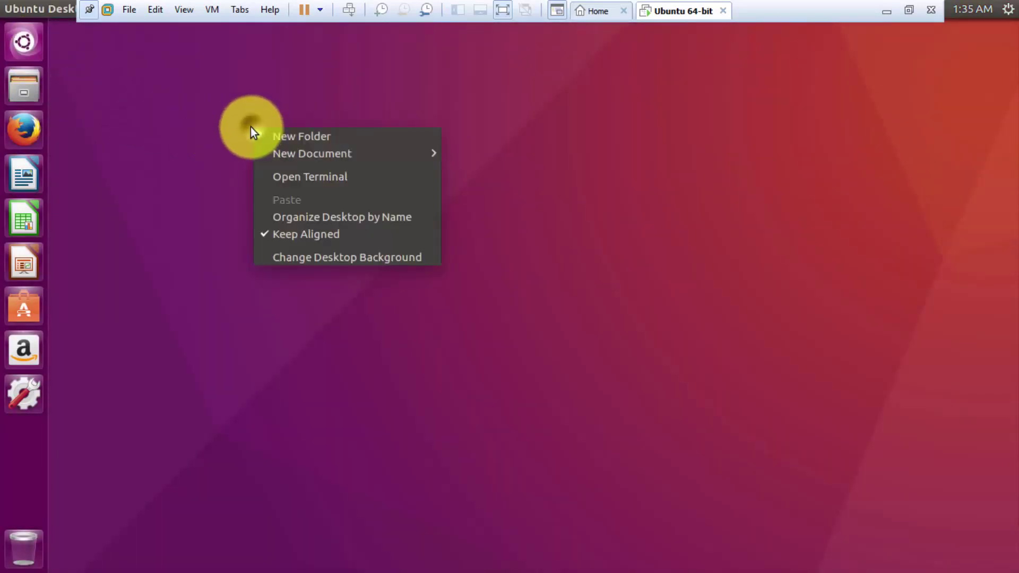
pyautogui.click(141, 159)
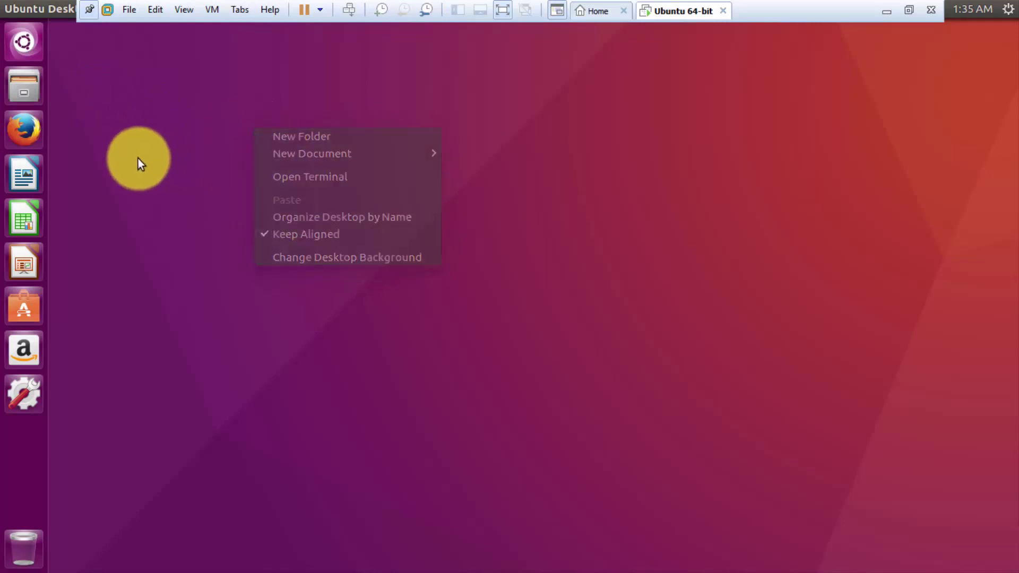
# Step: Switch to Firefox inside the virtual machine and load google.com
pyautogui.click(34, 132)
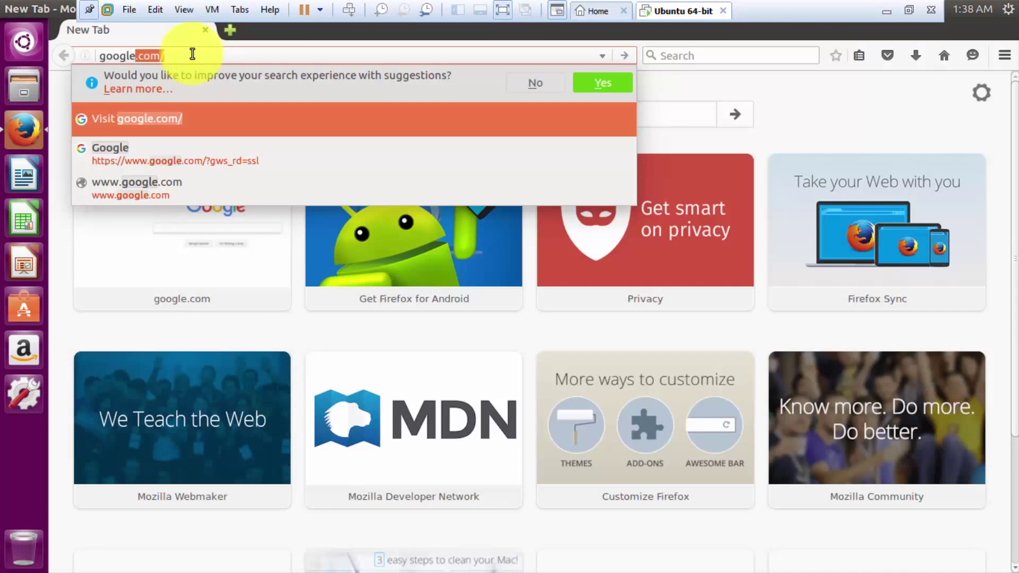
pyautogui.click(192, 54)
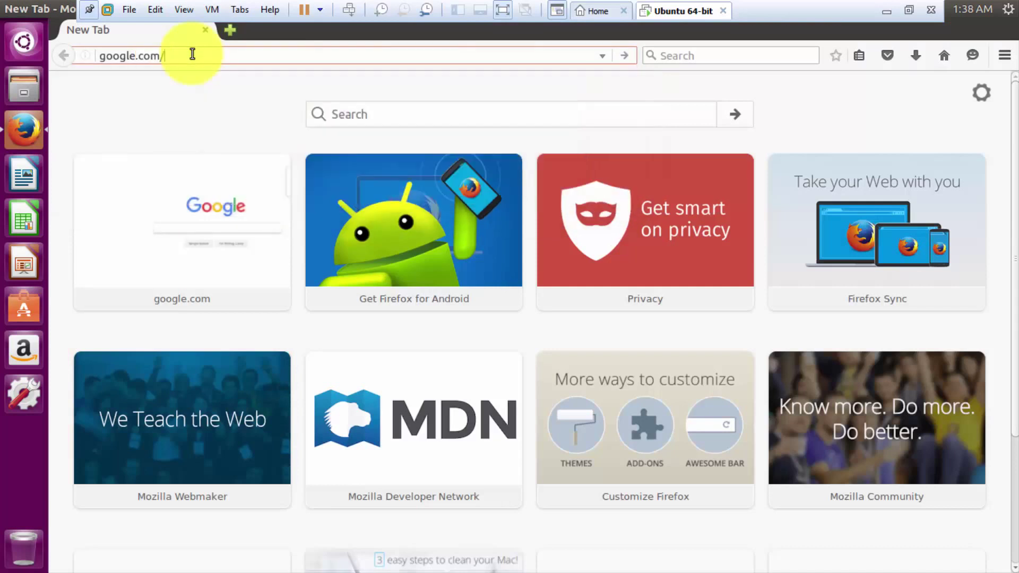
pyautogui.press('Return')
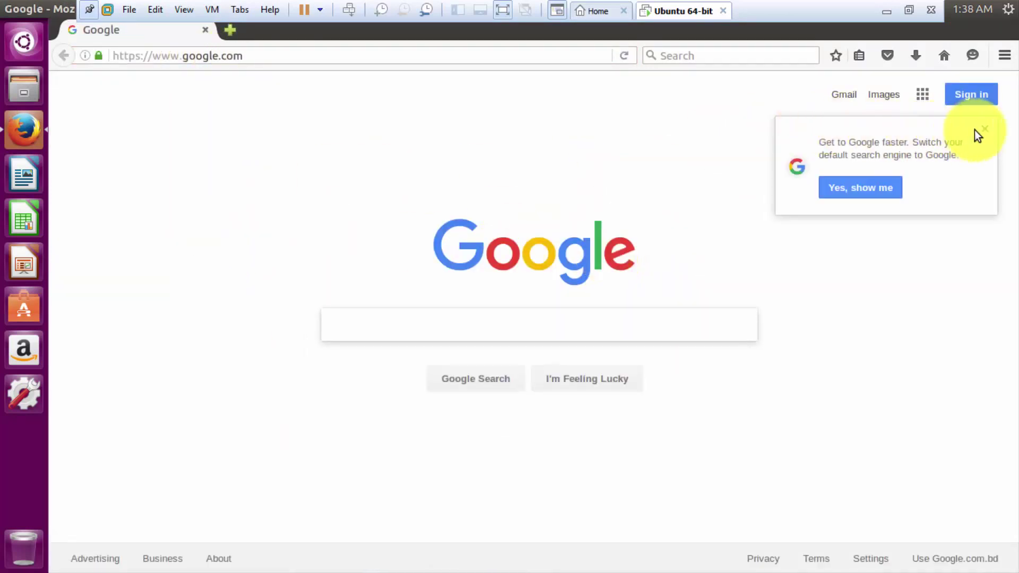
# Step: Dismiss the default search engine suggestion on the Google page and look through the list of Google apps
pyautogui.click(985, 129)
pyautogui.click(921, 95)
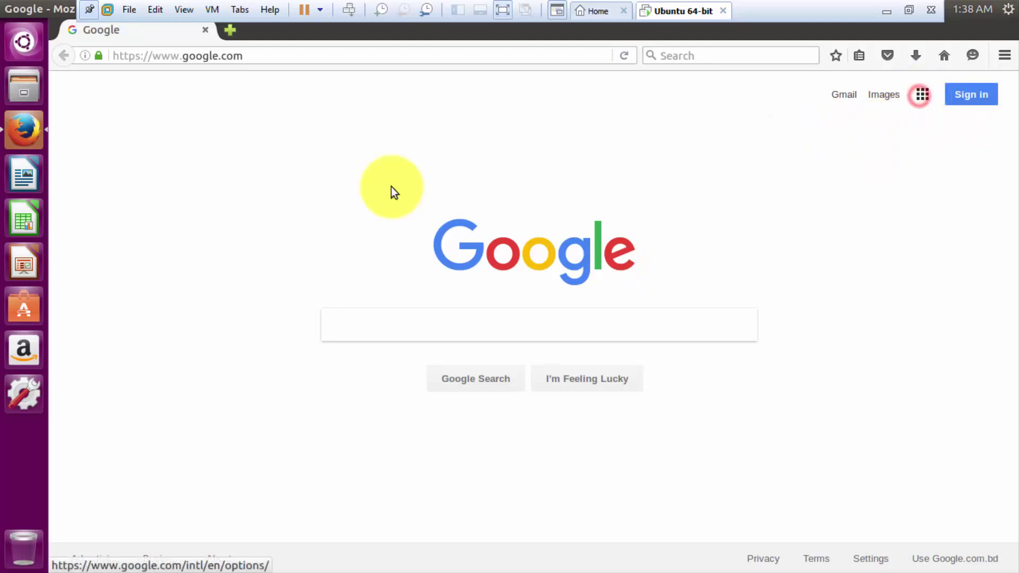
pyautogui.scroll(-5, 854, 255)
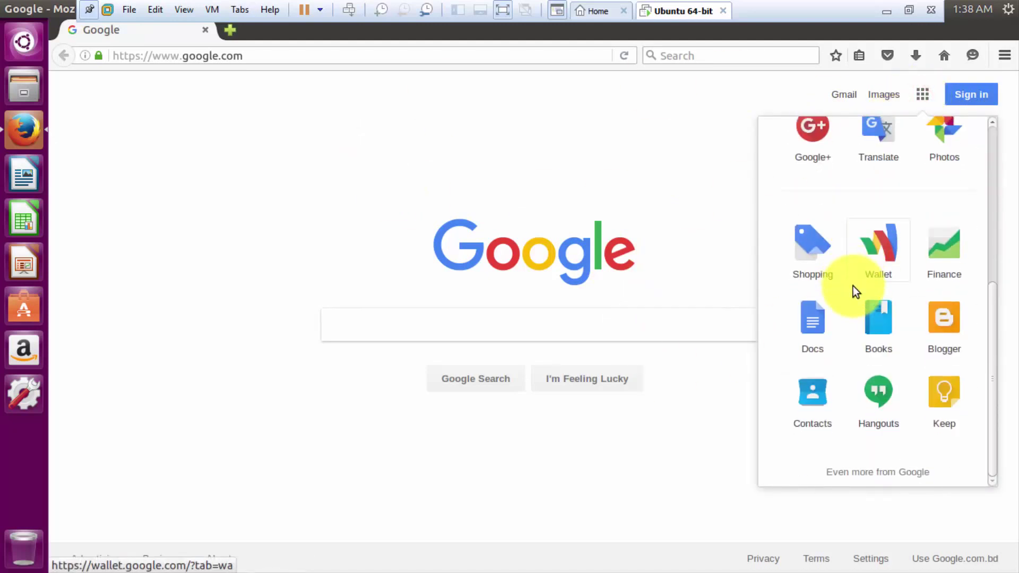
pyautogui.scroll(5, 843, 286)
pyautogui.click(413, 197)
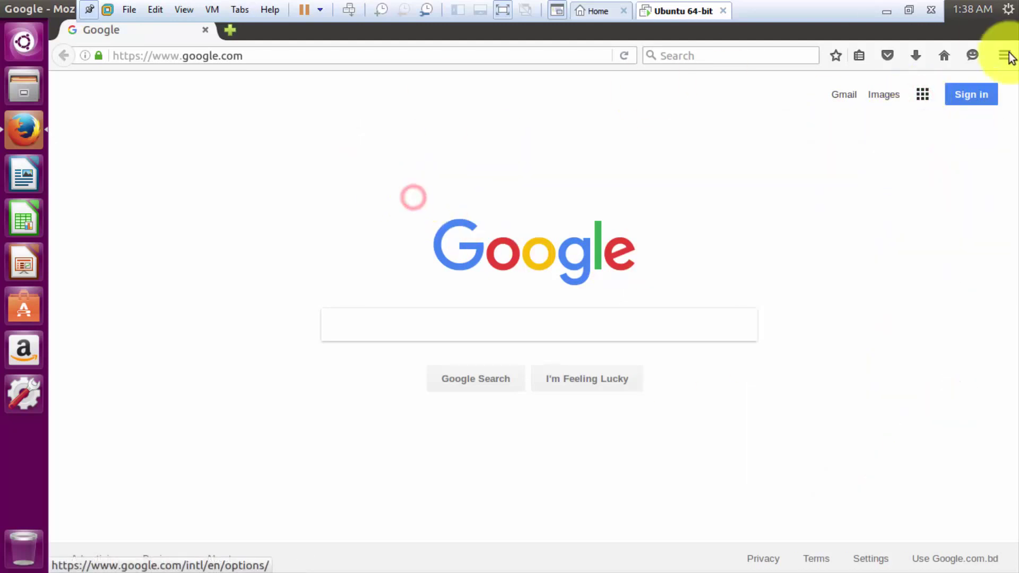
# Step: View the About Firefox version information, and close it together with the browser
pyautogui.click(1009, 56)
pyautogui.click(966, 453)
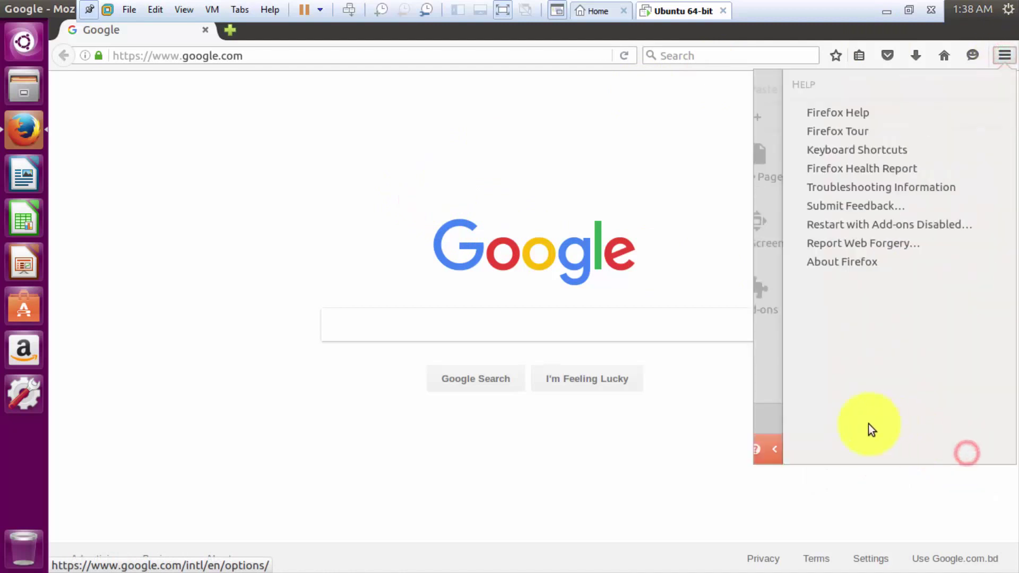
pyautogui.click(825, 262)
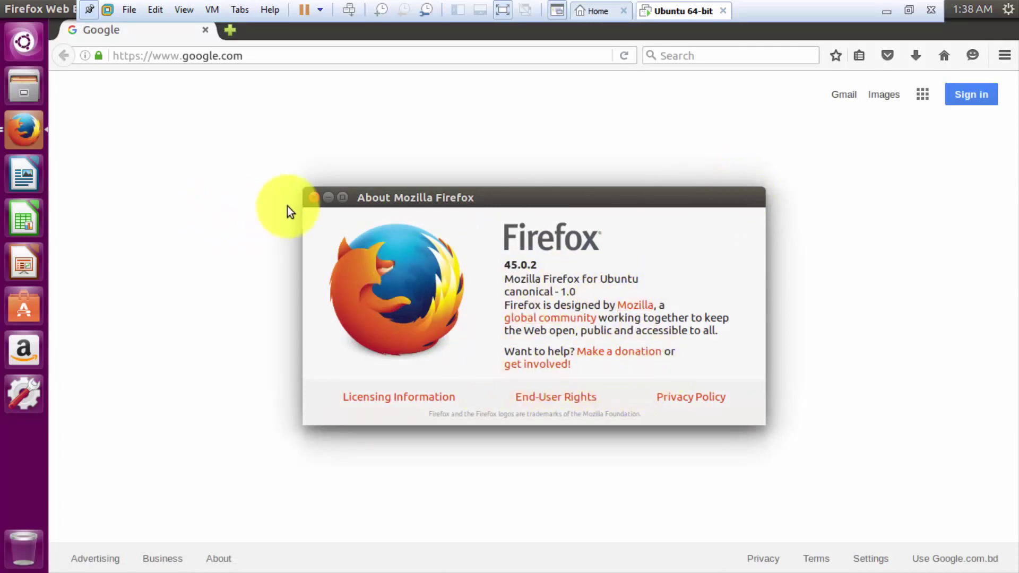
pyautogui.click(313, 197)
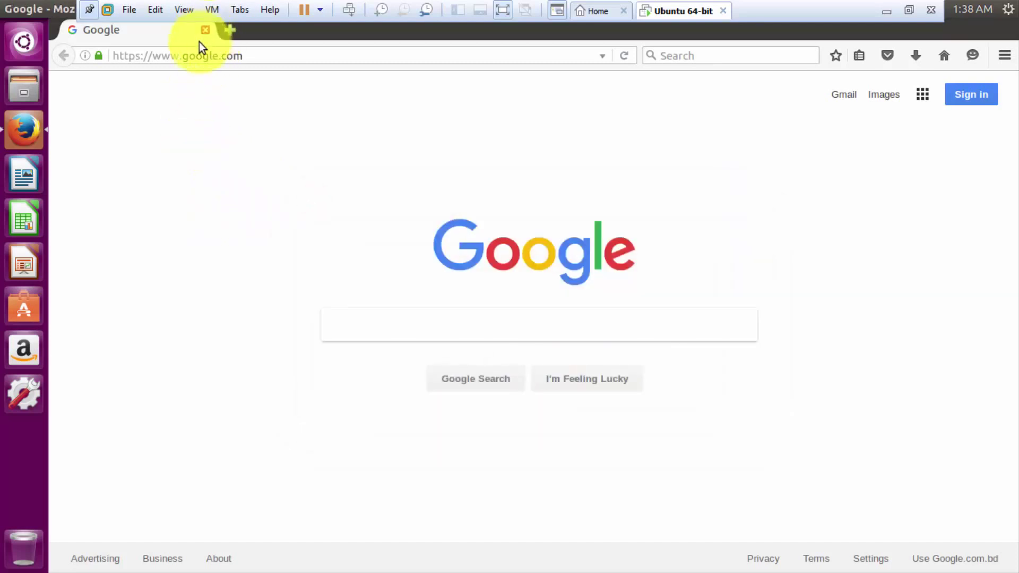
pyautogui.hotkey('alt', 'F4')
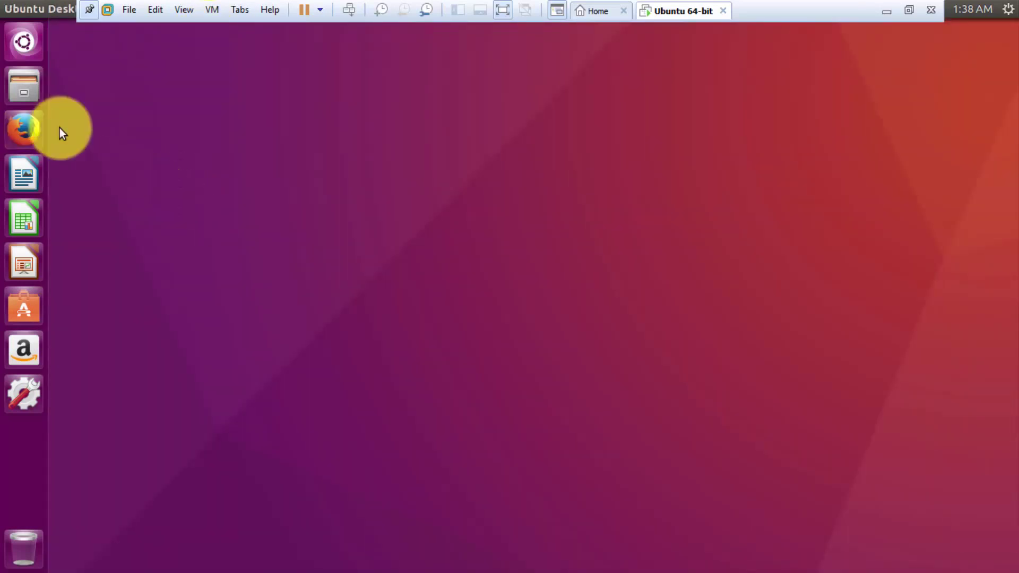
# Step: Look through the applications in the Dash, and briefly open a terminal from the desktop before closing it
pyautogui.click(24, 40)
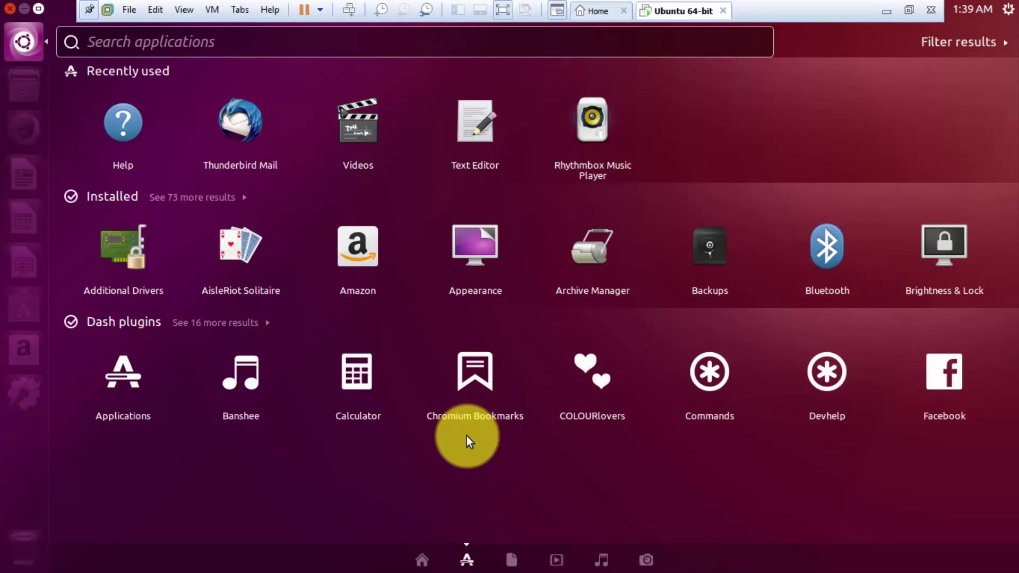
pyautogui.press('Escape')
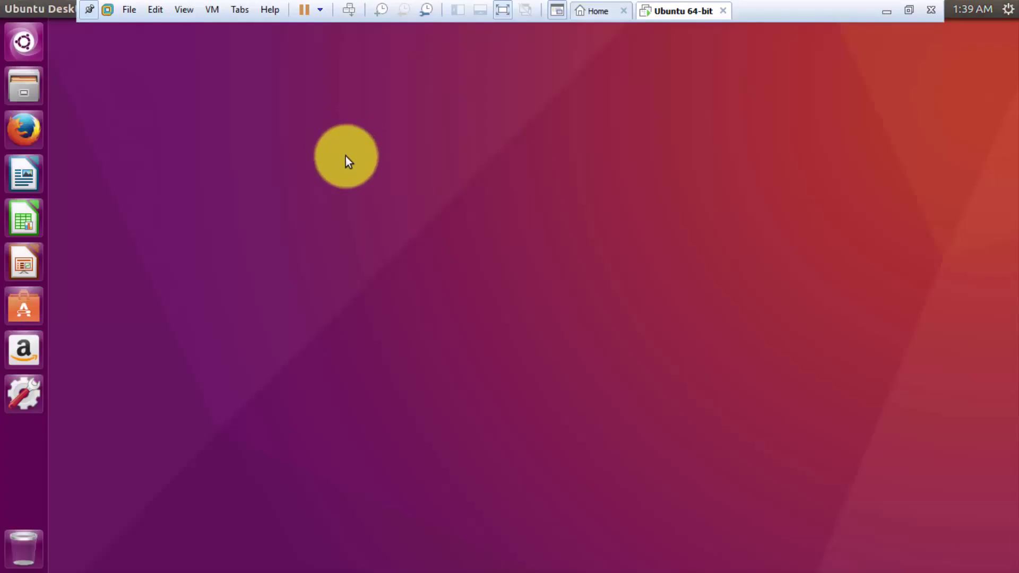
pyautogui.rightClick(345, 156)
pyautogui.click(458, 205)
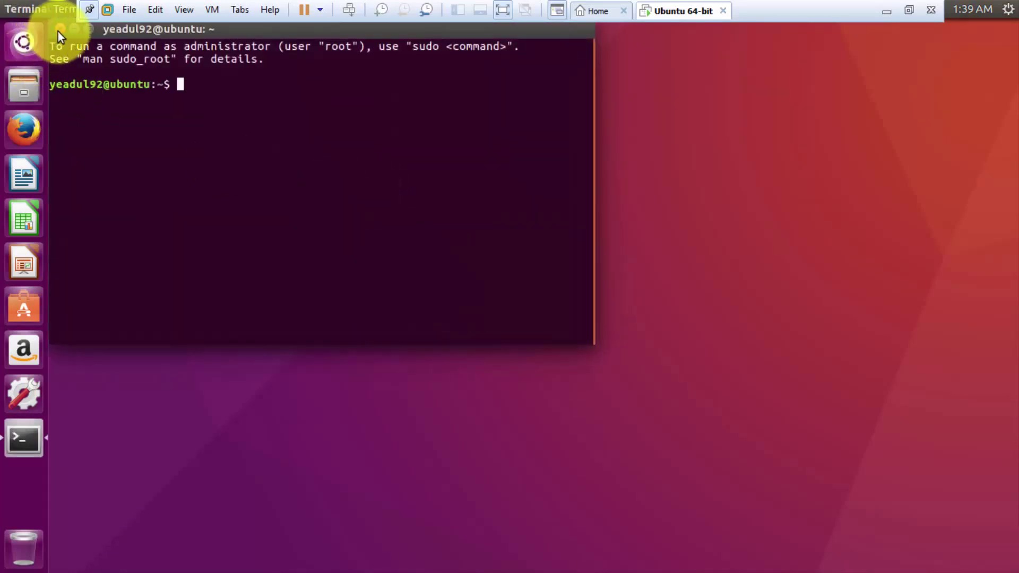
pyautogui.moveTo(58, 30); pyautogui.dragTo(69, 53)
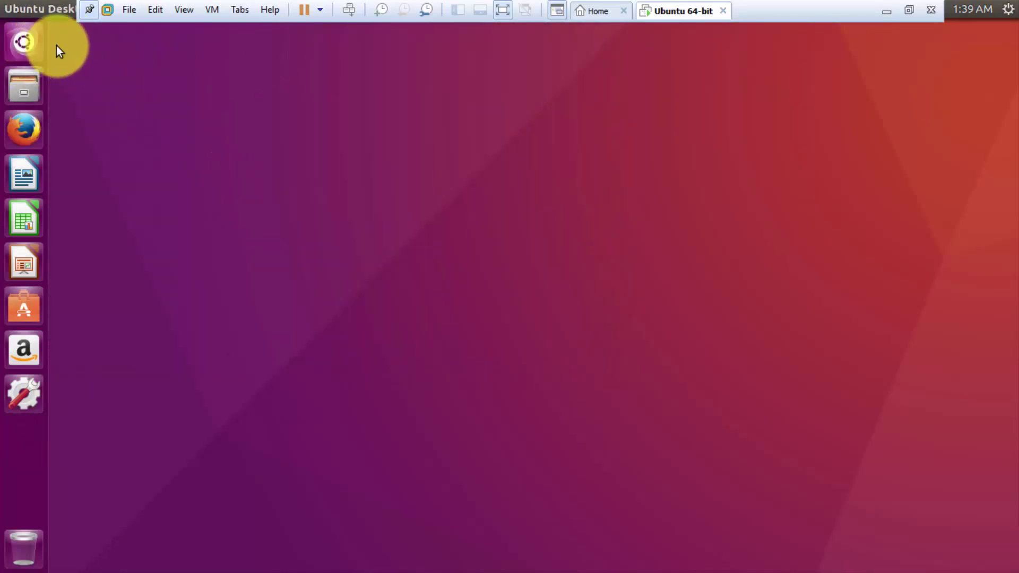
# Step: Power off the Ubuntu 64-bit virtual machine, choosing not to show the power-off confirmation message again
pyautogui.click(319, 10)
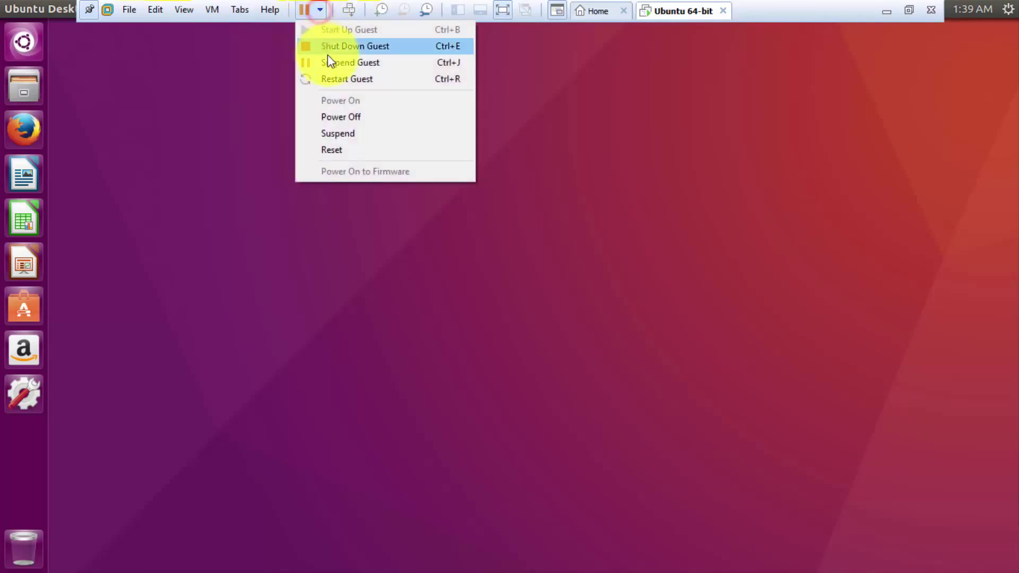
pyautogui.click(340, 117)
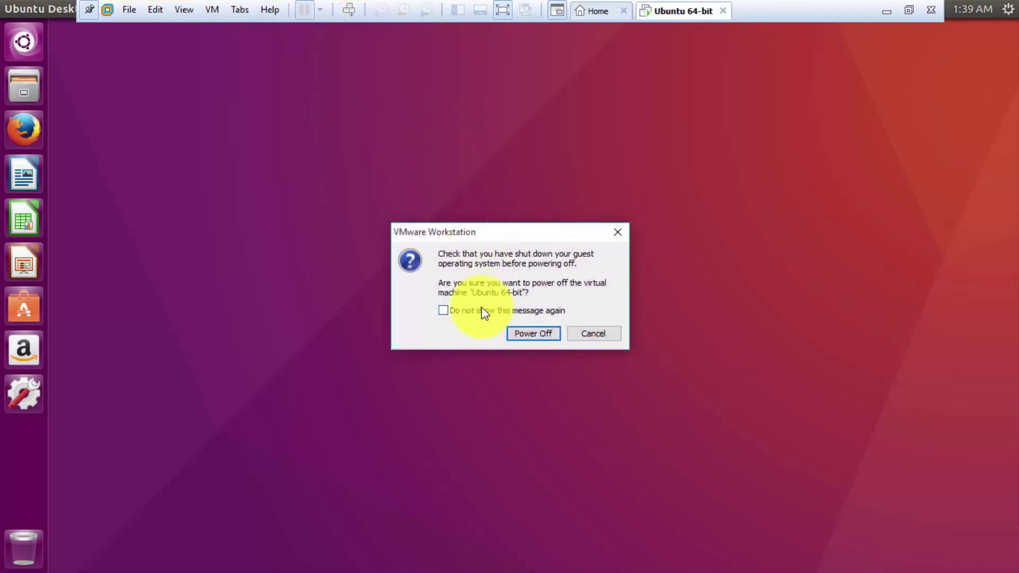
pyautogui.click(469, 311)
pyautogui.click(528, 333)
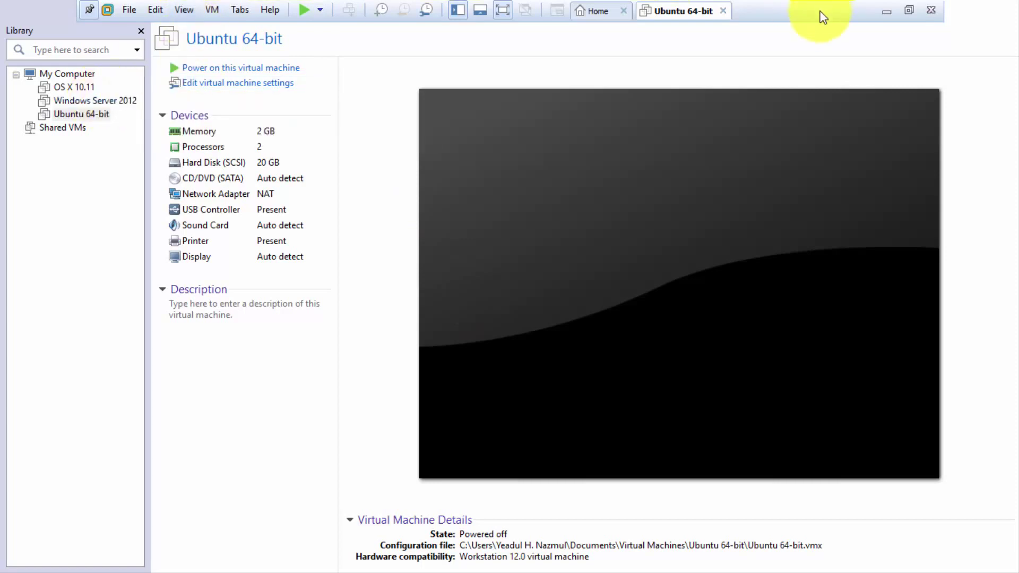
# Step: Exit full screen and close the Ubuntu 64-bit virtual machine's tab
pyautogui.click(909, 11)
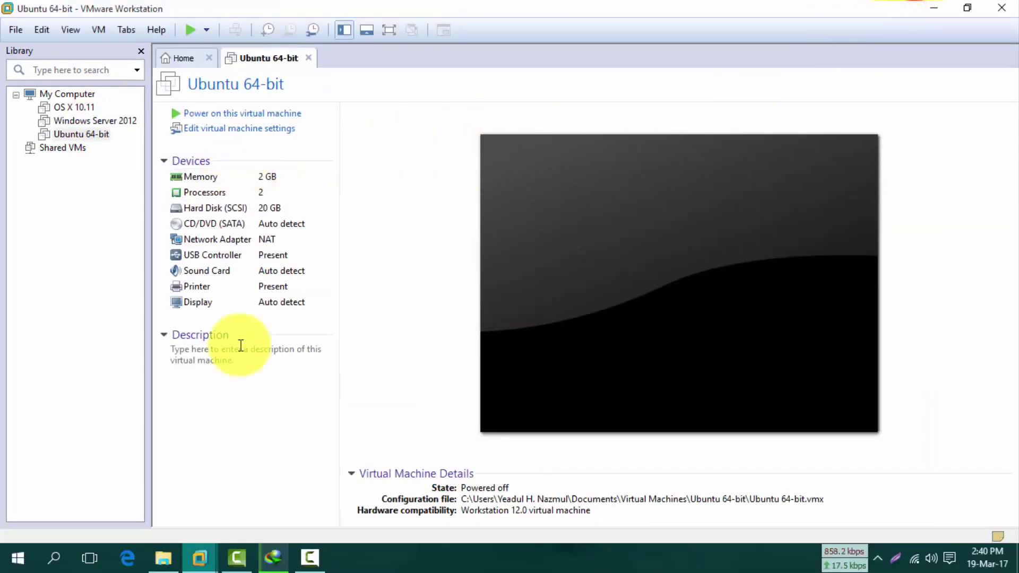
pyautogui.click(309, 58)
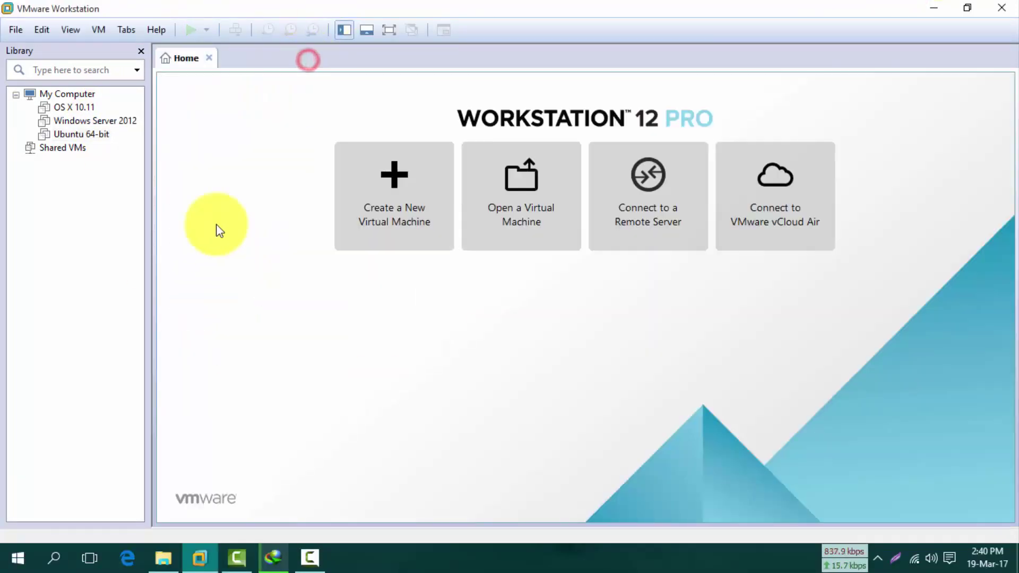